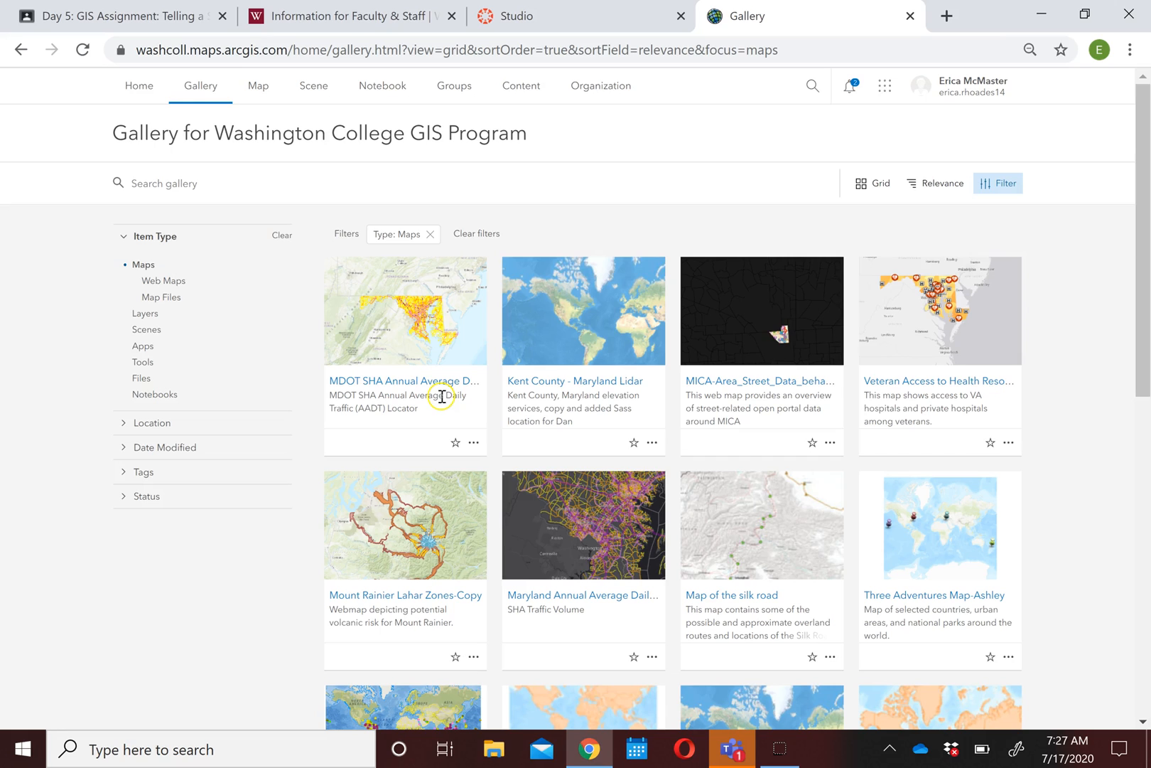
# Open a new map in the map viewer and browse the Living Atlas layers to add.
pyautogui.click(269, 87)
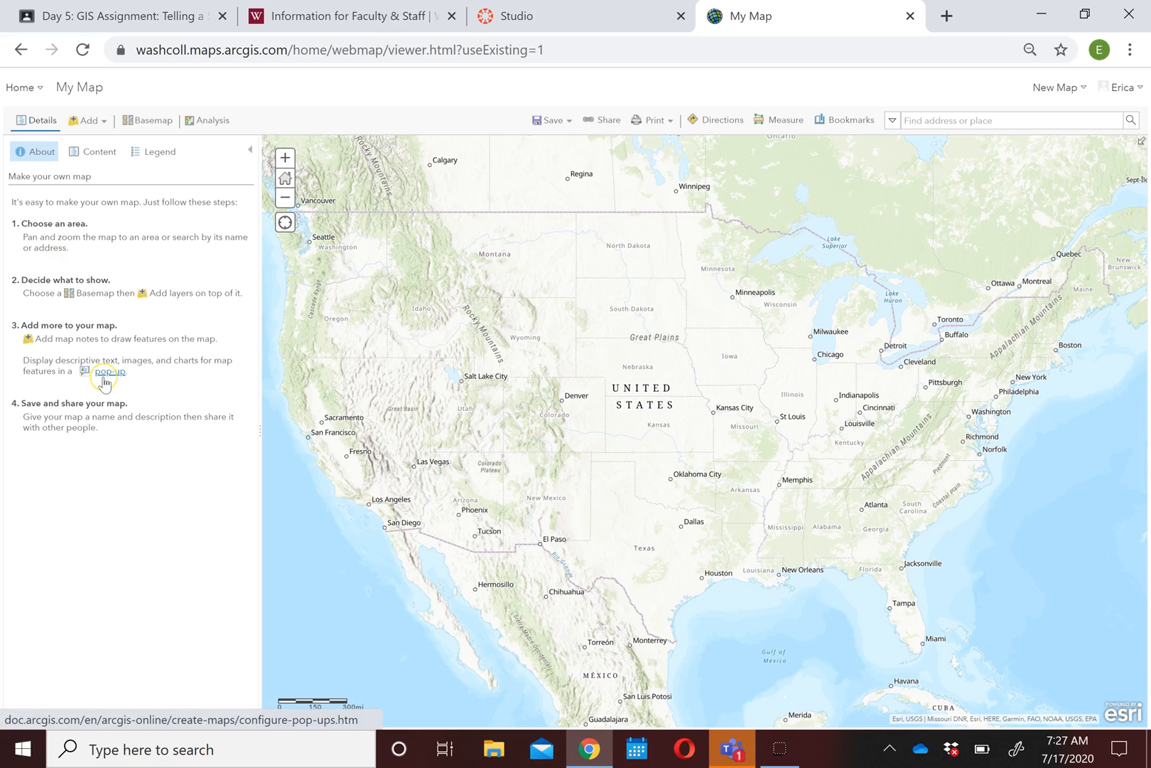
pyautogui.click(83, 149)
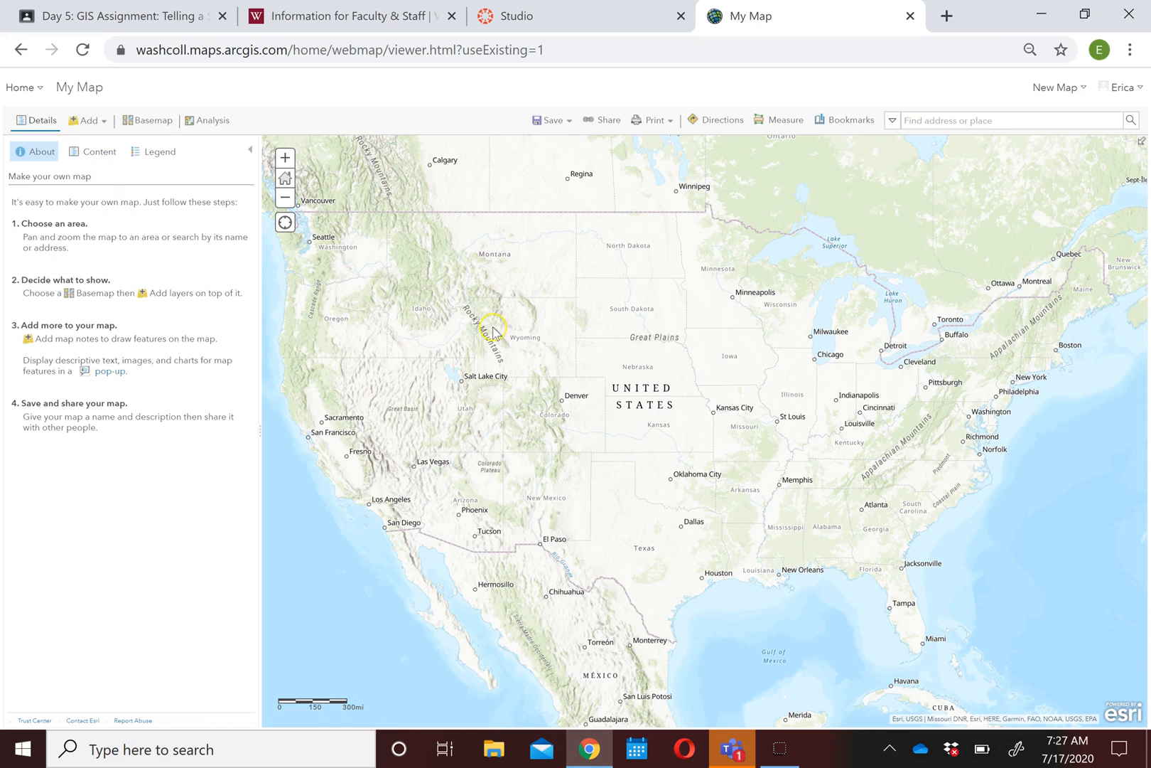
pyautogui.click(103, 122)
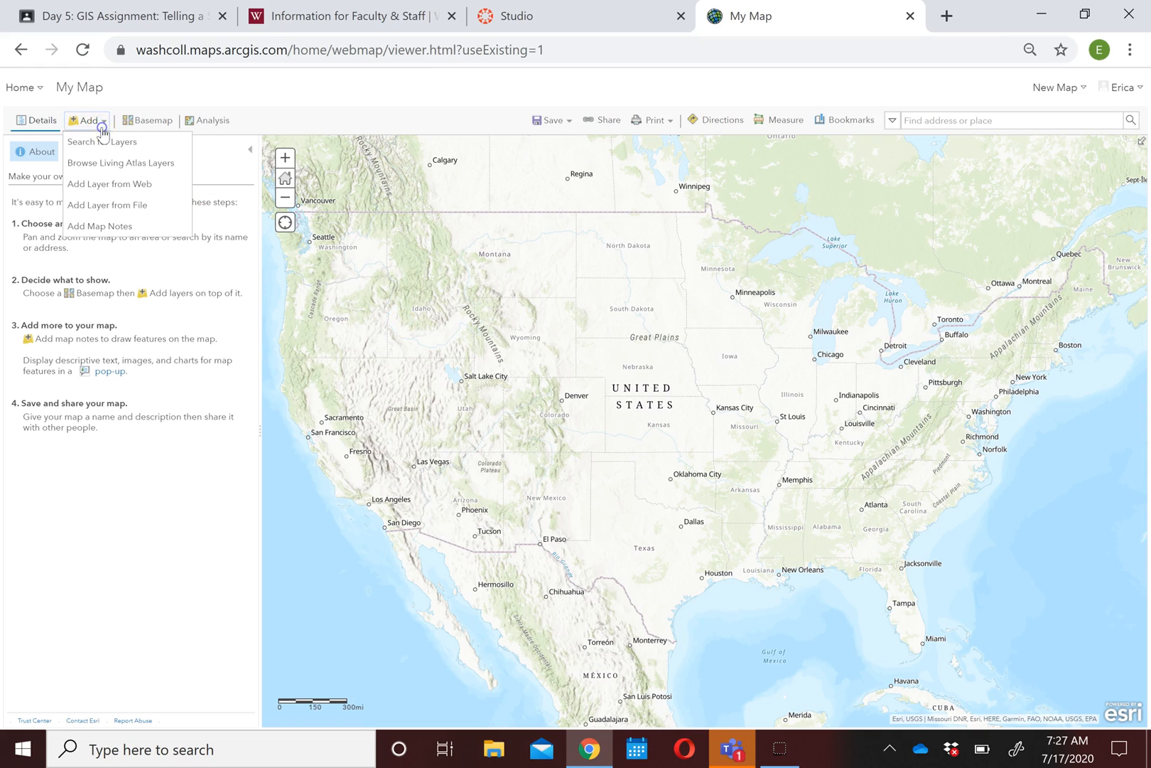
pyautogui.click(104, 168)
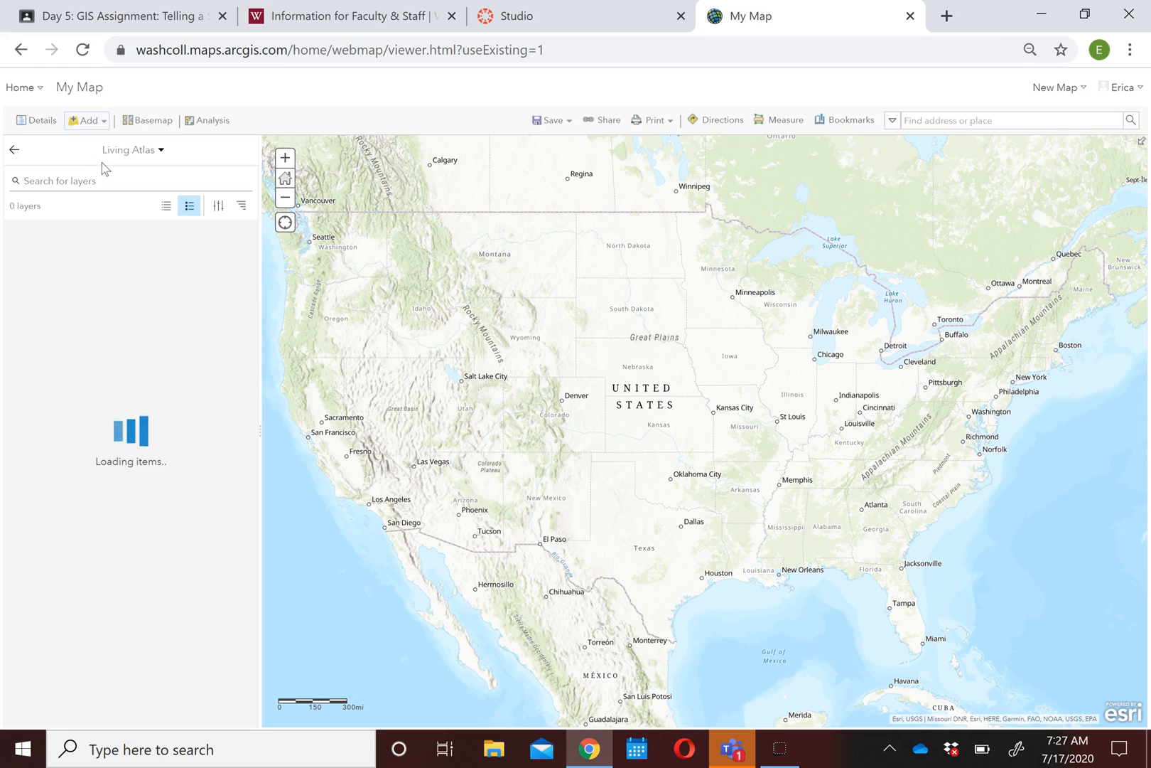
# Search the Living Atlas layers for "sea level".
pyautogui.click(100, 172)
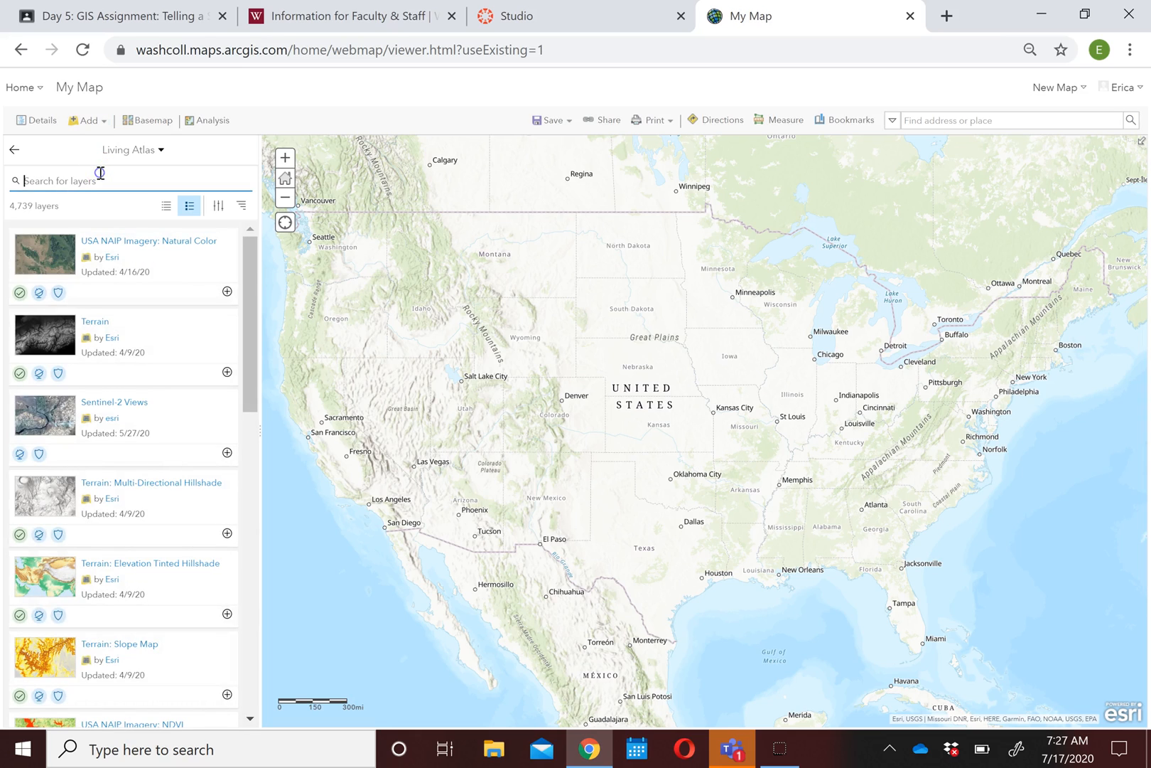
pyautogui.write('sea level')
pyautogui.press('Return')
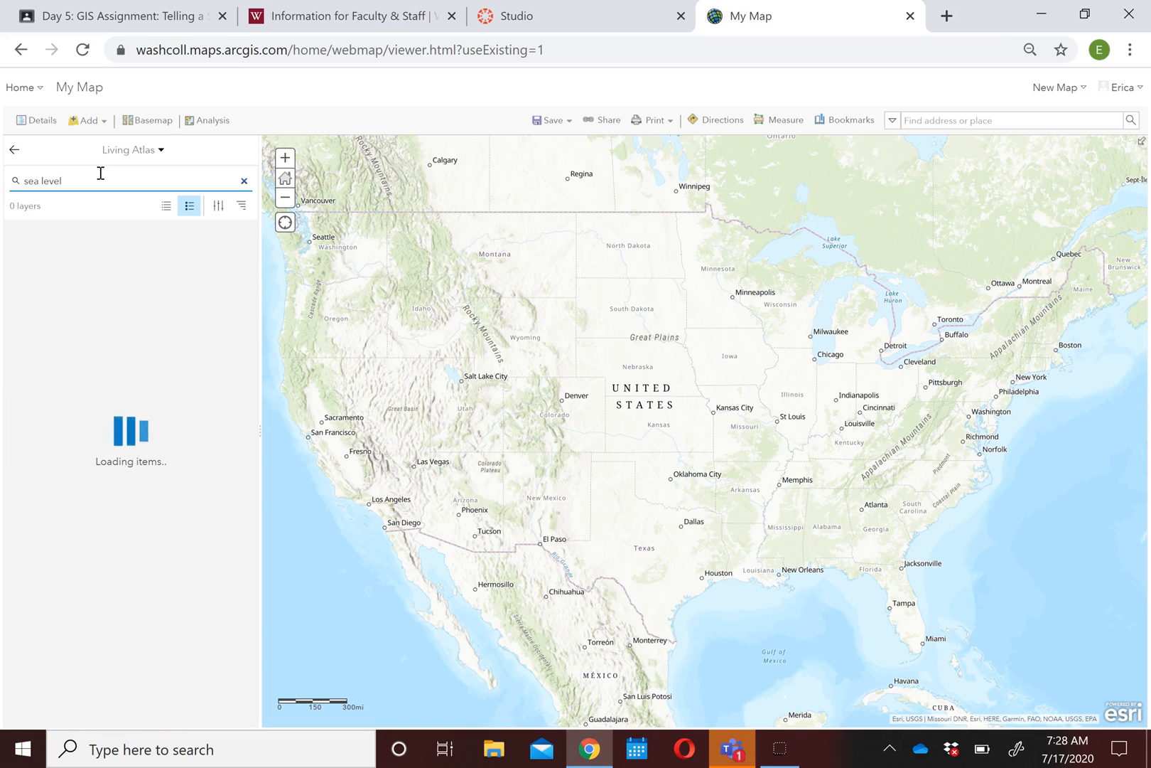
pyautogui.click(101, 175)
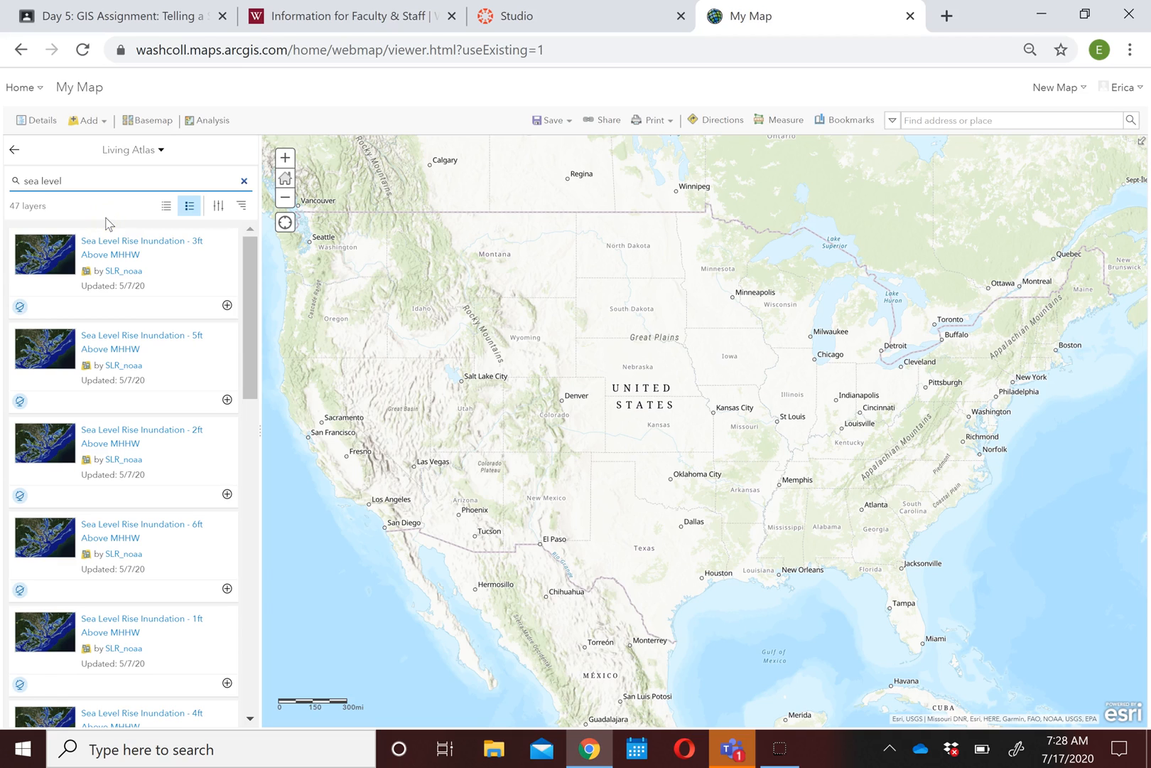
# Look through the sea level search results, then return to the start of the layer list.
pyautogui.scroll(-10, 139, 472)
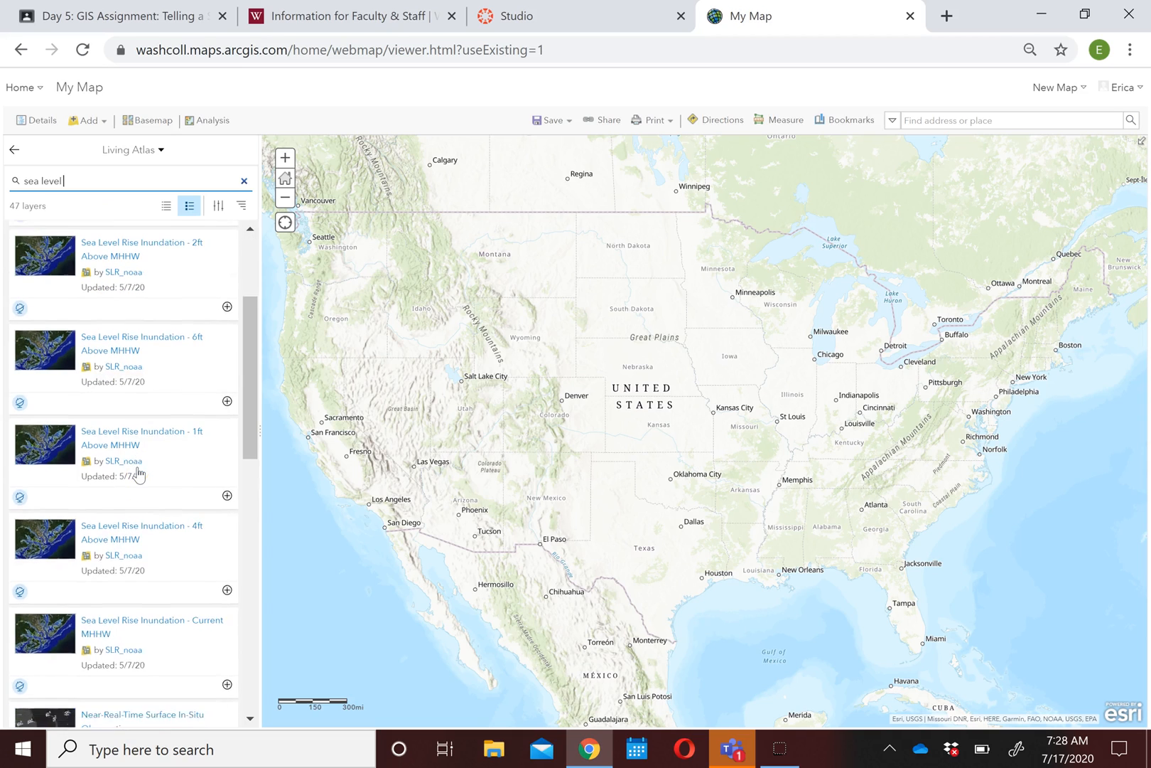
pyautogui.scroll(-3, 139, 473)
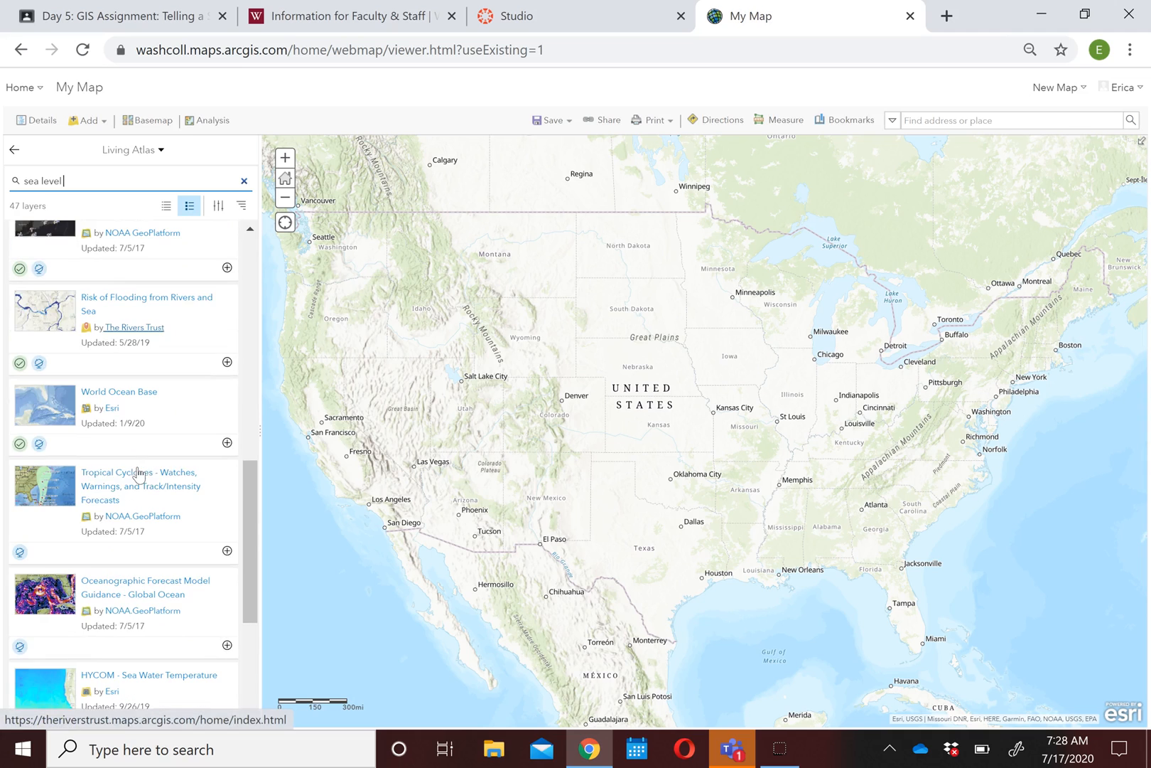
pyautogui.click(130, 516)
pyautogui.scroll(-5, 130, 524)
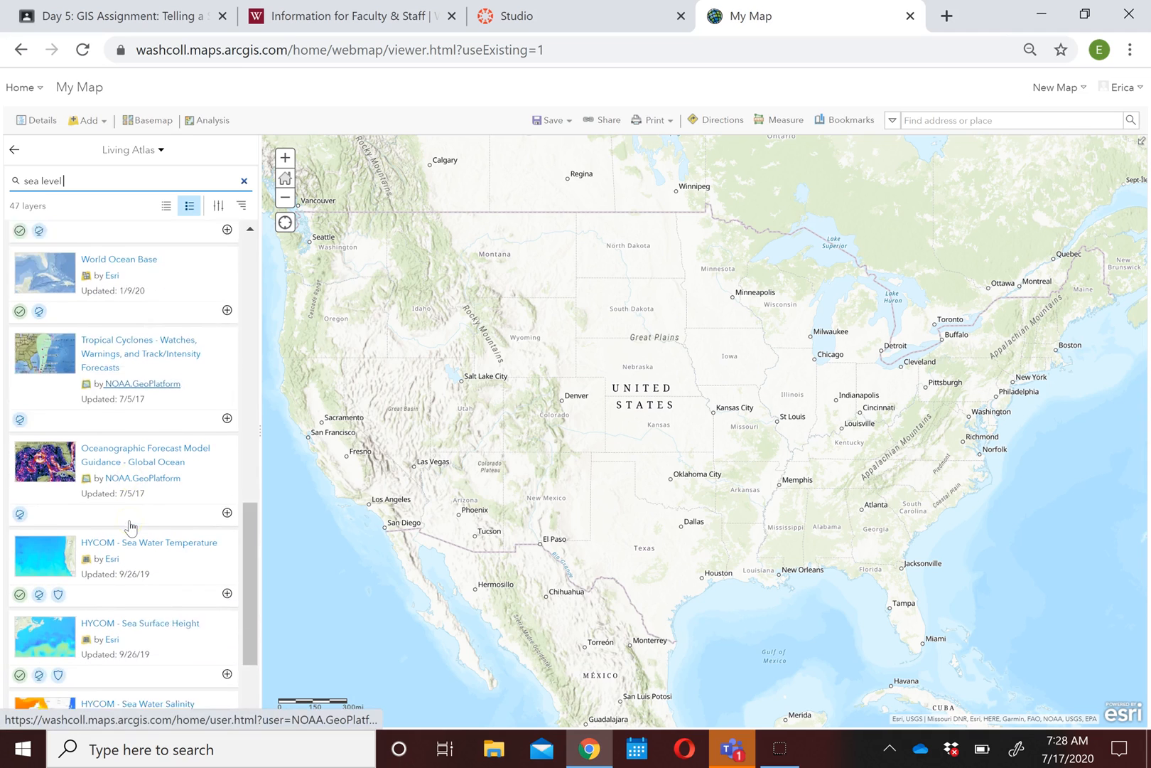
pyautogui.scroll(-6, 130, 524)
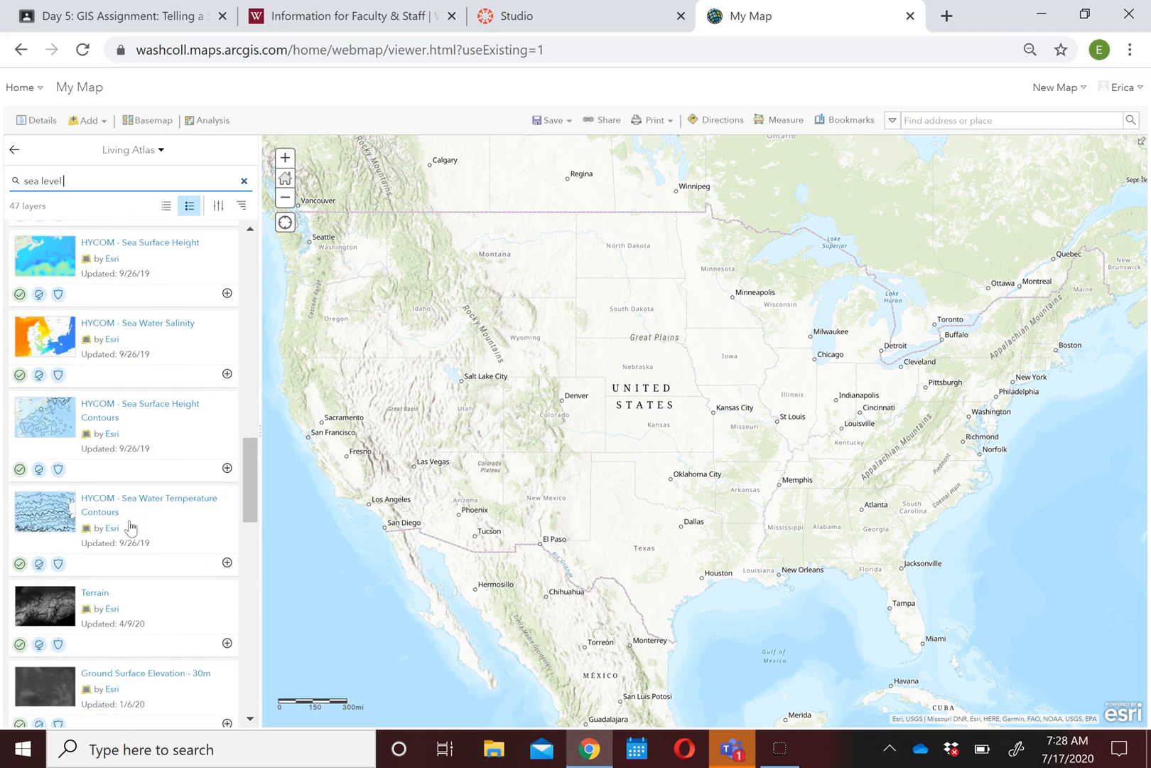
pyautogui.scroll(-3, 131, 526)
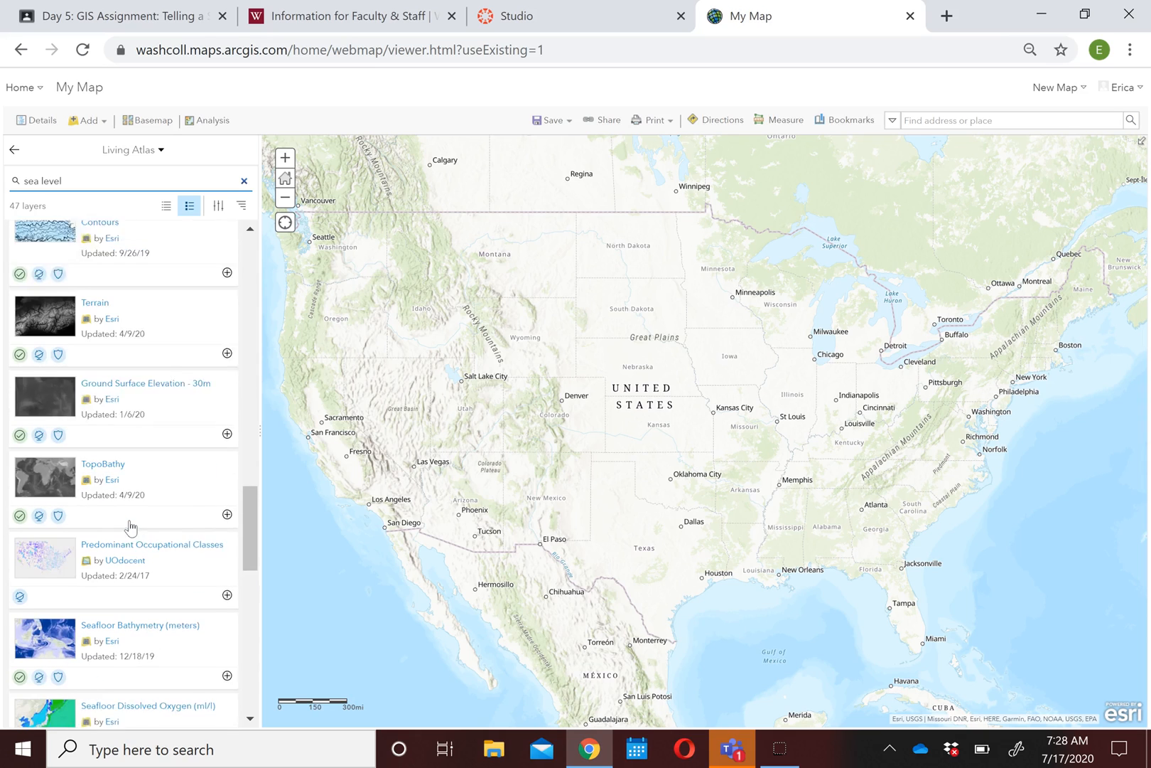
pyautogui.click(104, 420)
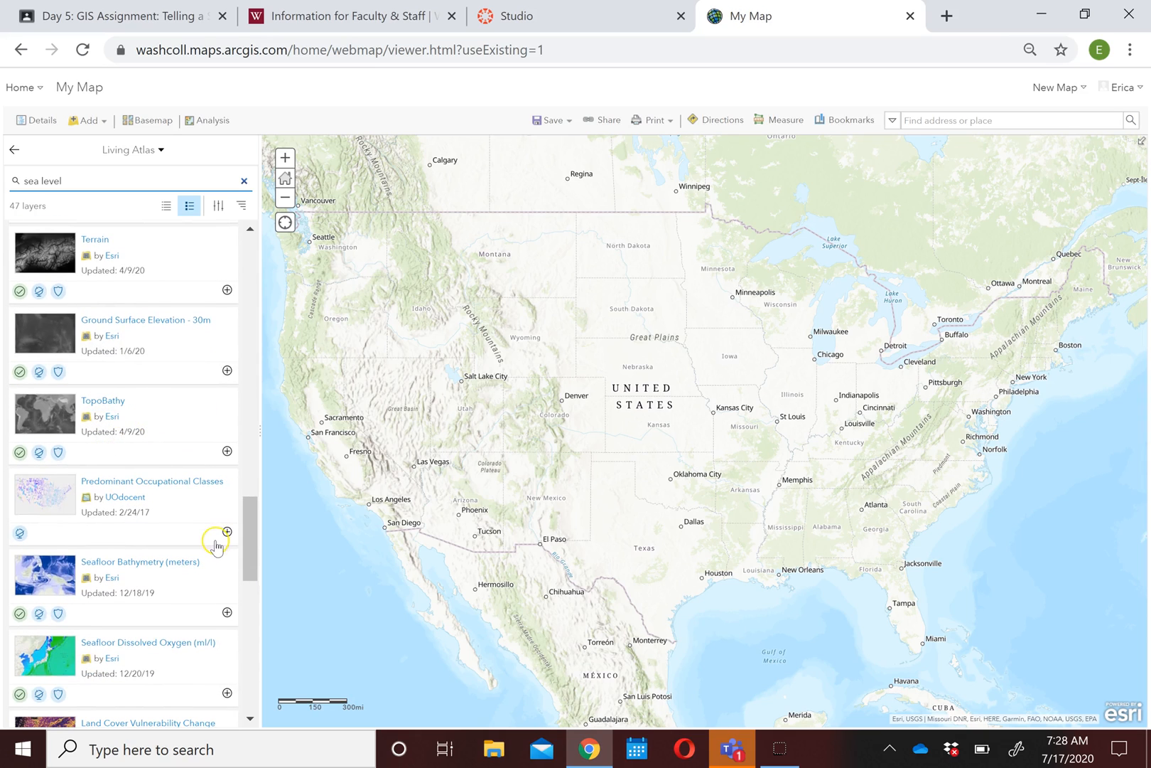
pyautogui.click(248, 533)
pyautogui.moveTo(247, 539); pyautogui.dragTo(246, 253)
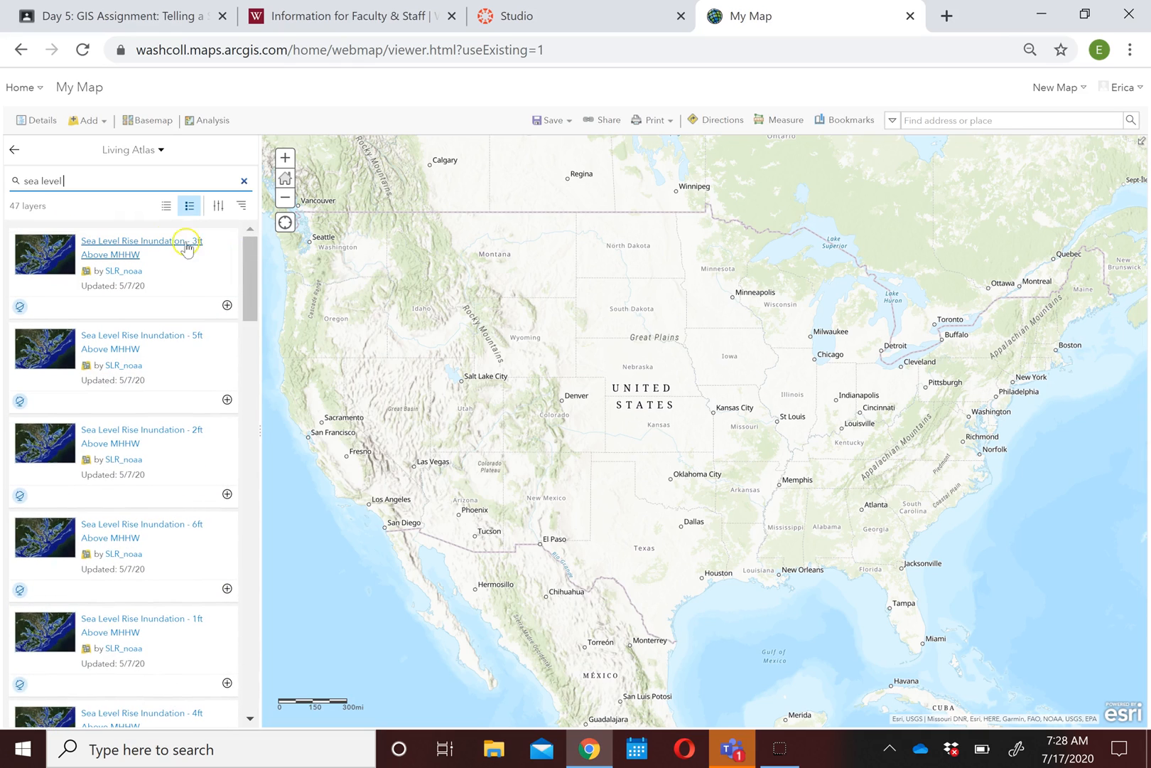
# Add the "Sea Level Rise Inundation - 3ft Above MHHW" layer to the map.
pyautogui.click(184, 271)
pyautogui.click(226, 305)
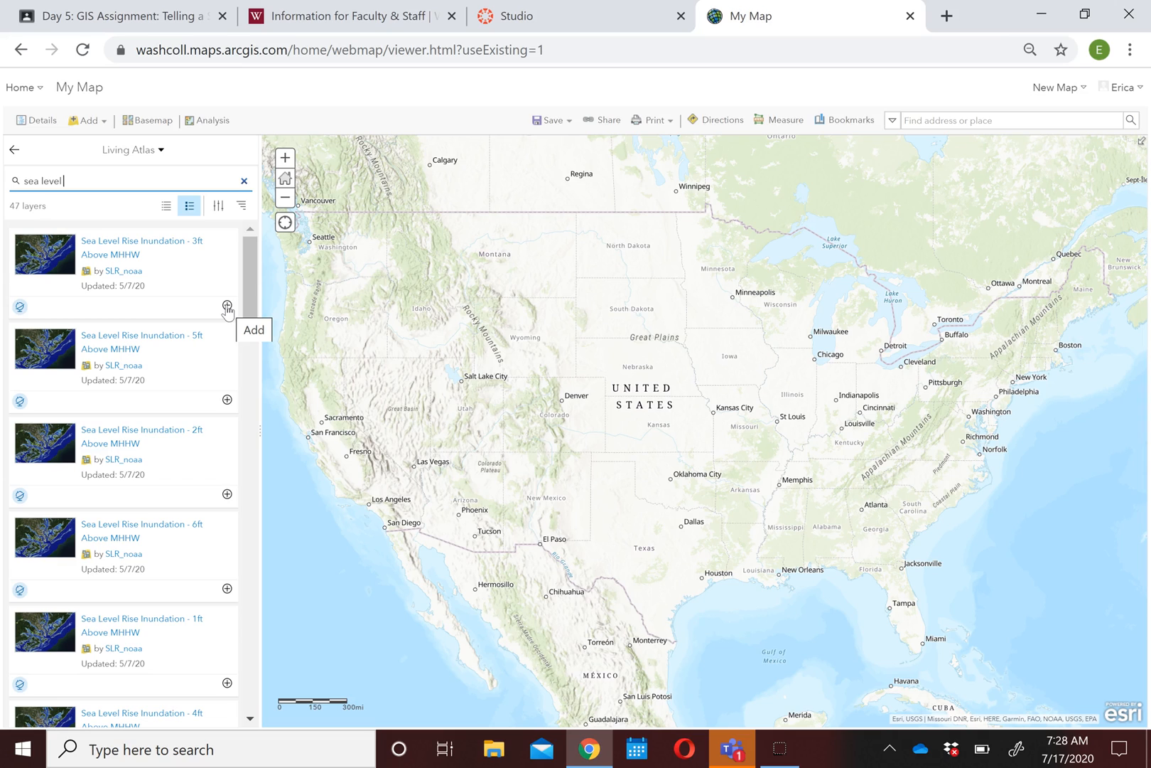
pyautogui.click(227, 307)
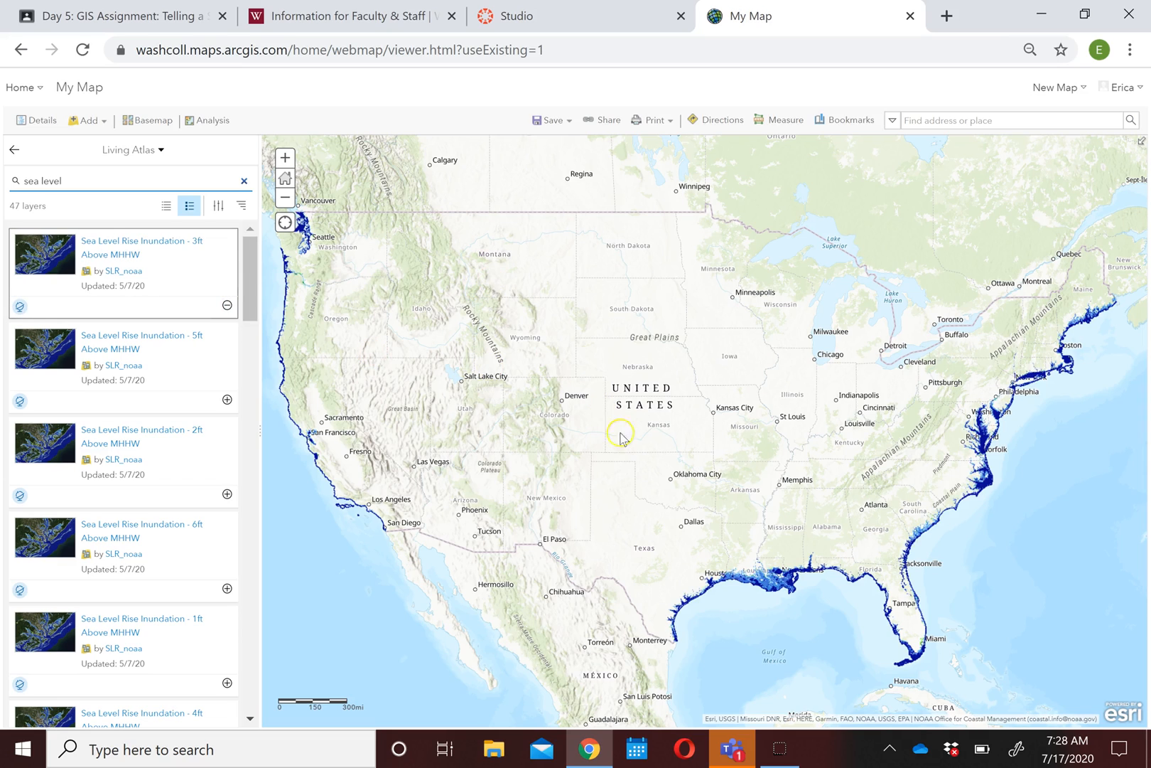
# Examine the 3 ft inundation along the East Coast and close up between Baltimore, Washington, Easton and Dover.
pyautogui.click(285, 157)
pyautogui.moveTo(953, 481); pyautogui.dragTo(614, 478)
pyautogui.click(306, 134)
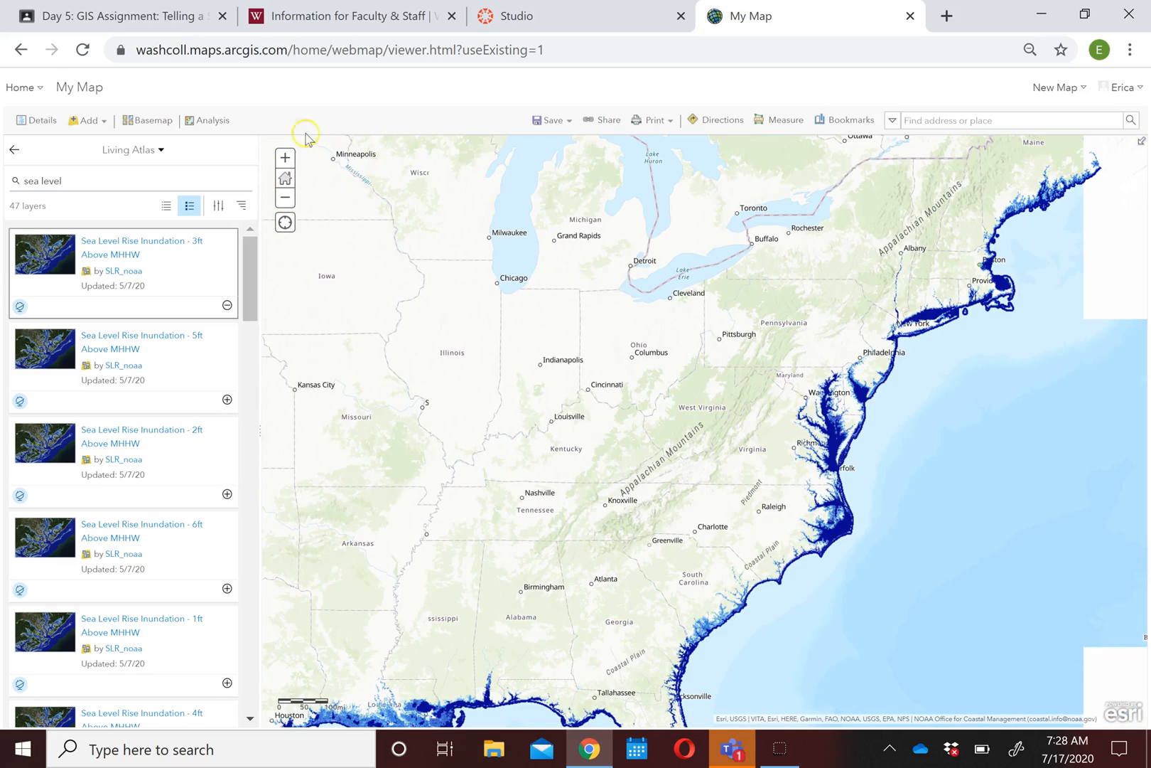
pyautogui.click(285, 157)
pyautogui.moveTo(848, 328); pyautogui.dragTo(554, 333)
pyautogui.click(285, 157)
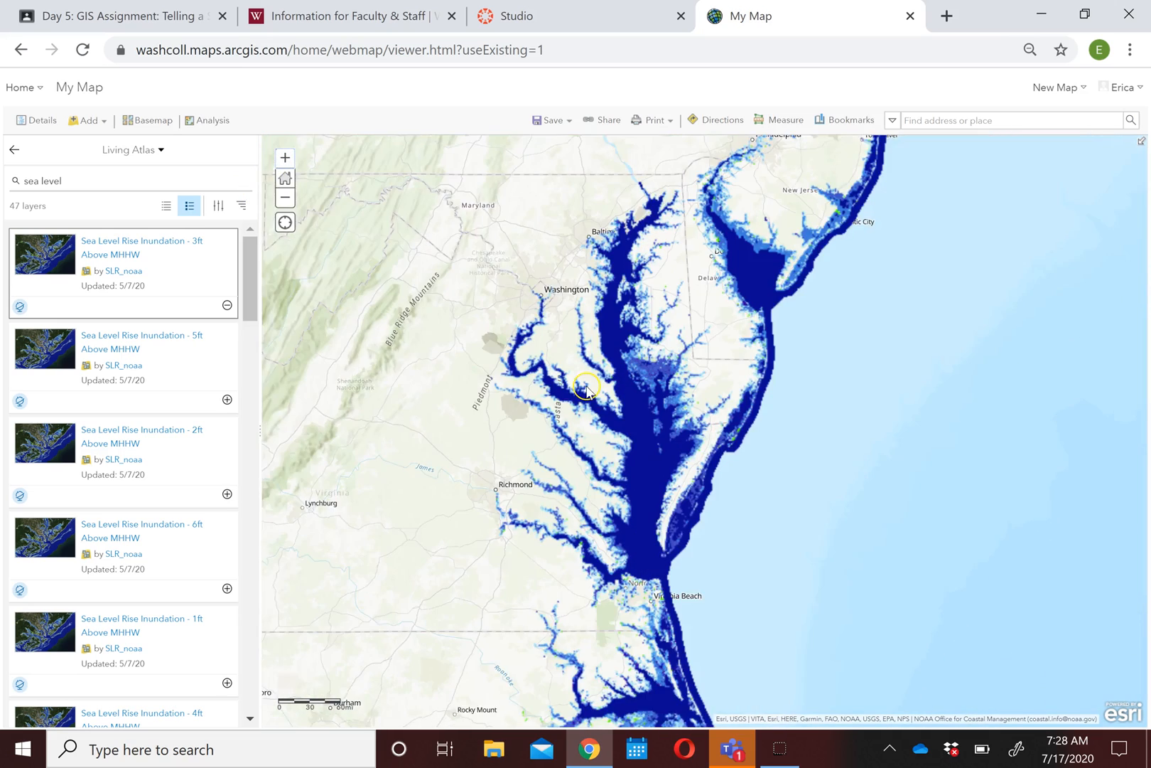
pyautogui.click(285, 155)
pyautogui.moveTo(575, 283); pyautogui.dragTo(705, 469)
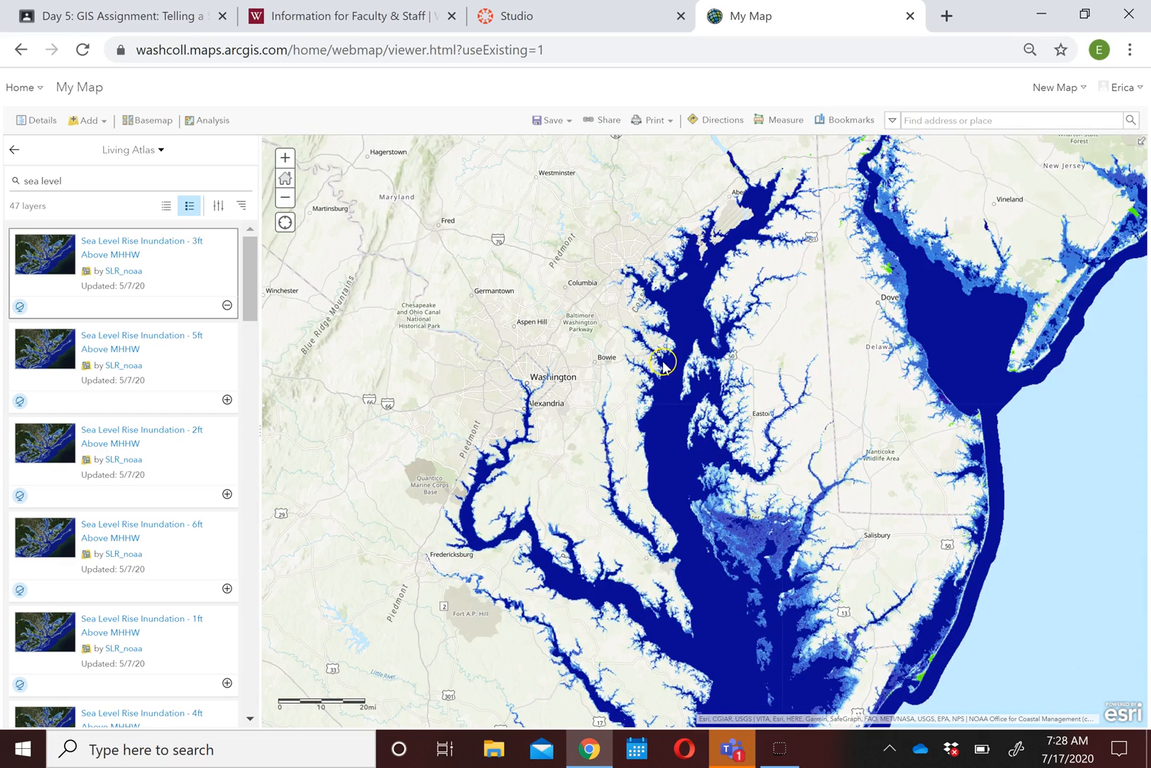
pyautogui.click(285, 157)
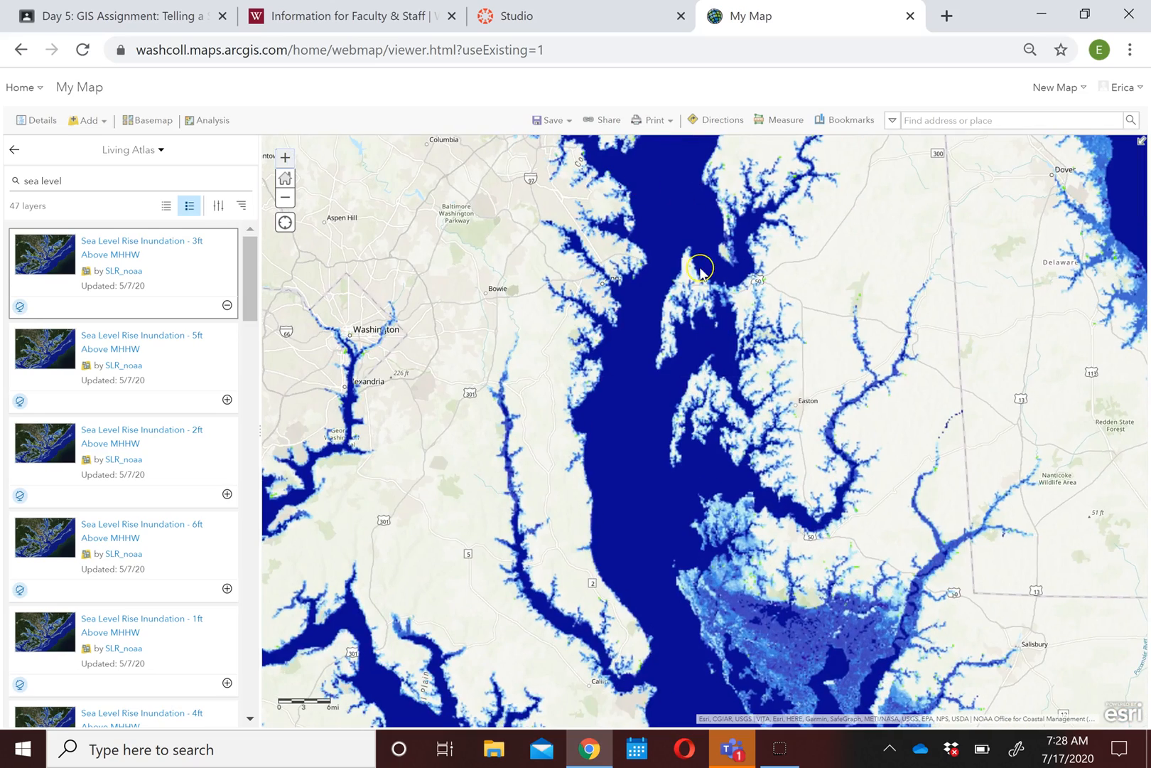
pyautogui.moveTo(834, 335); pyautogui.dragTo(783, 442)
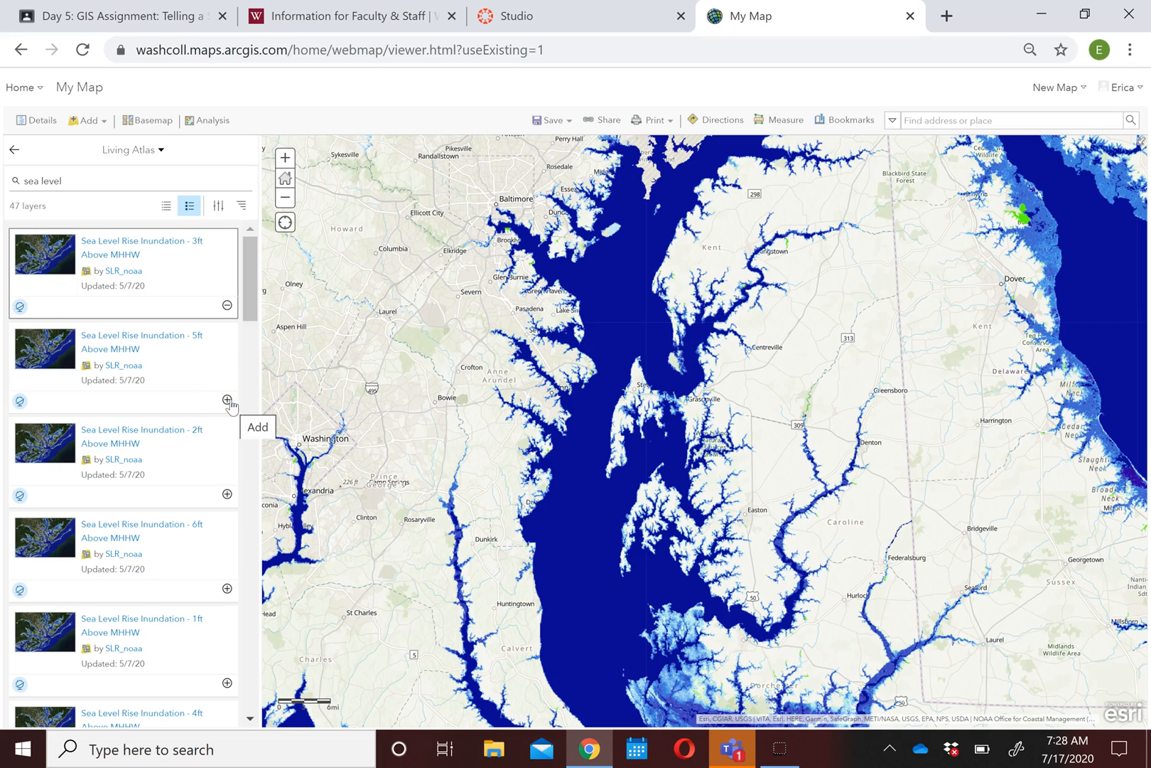
# Add the "Sea Level Rise Inundation - 5ft Above MHHW" layer and hide the 3ft layer in the map contents.
pyautogui.click(228, 401)
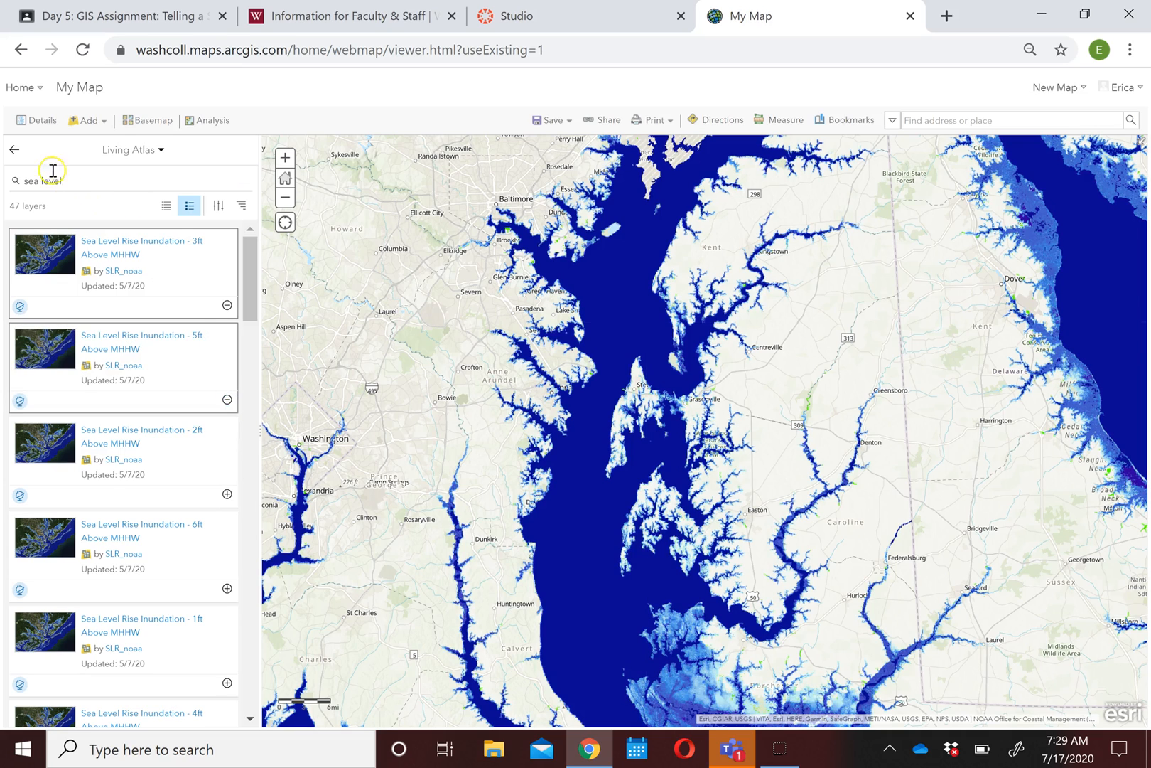
pyautogui.click(14, 153)
pyautogui.click(89, 153)
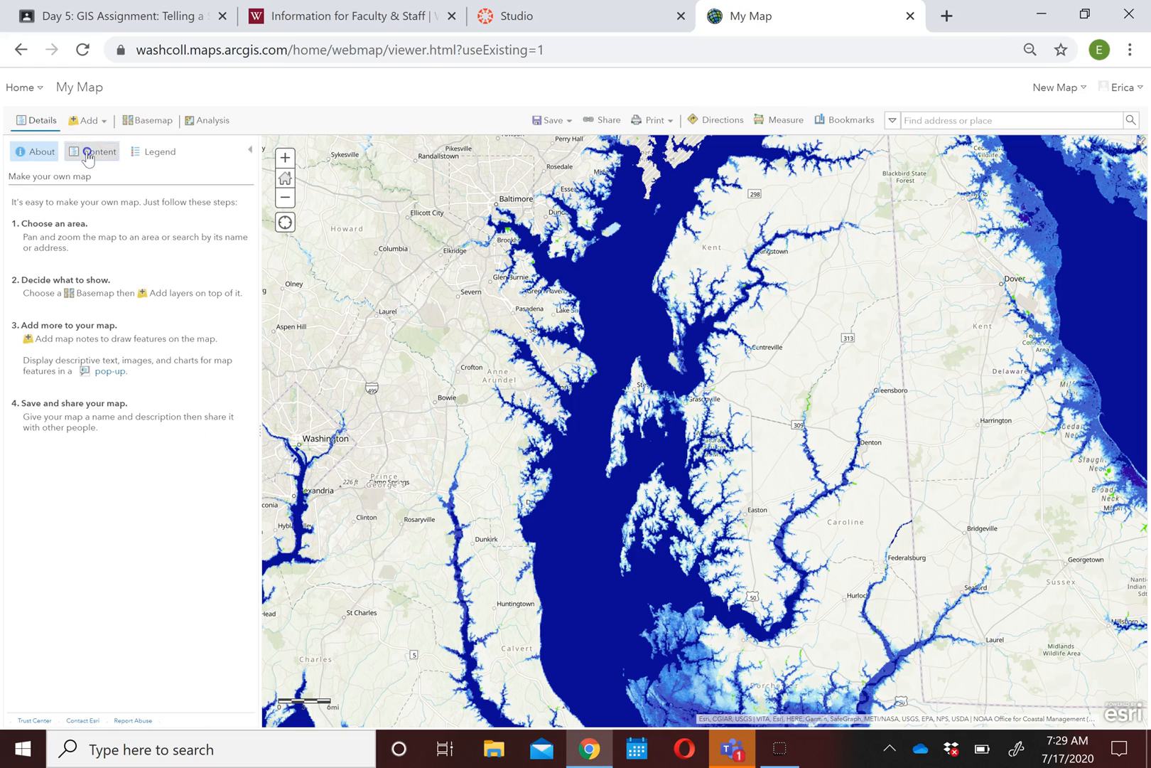
pyautogui.click(24, 226)
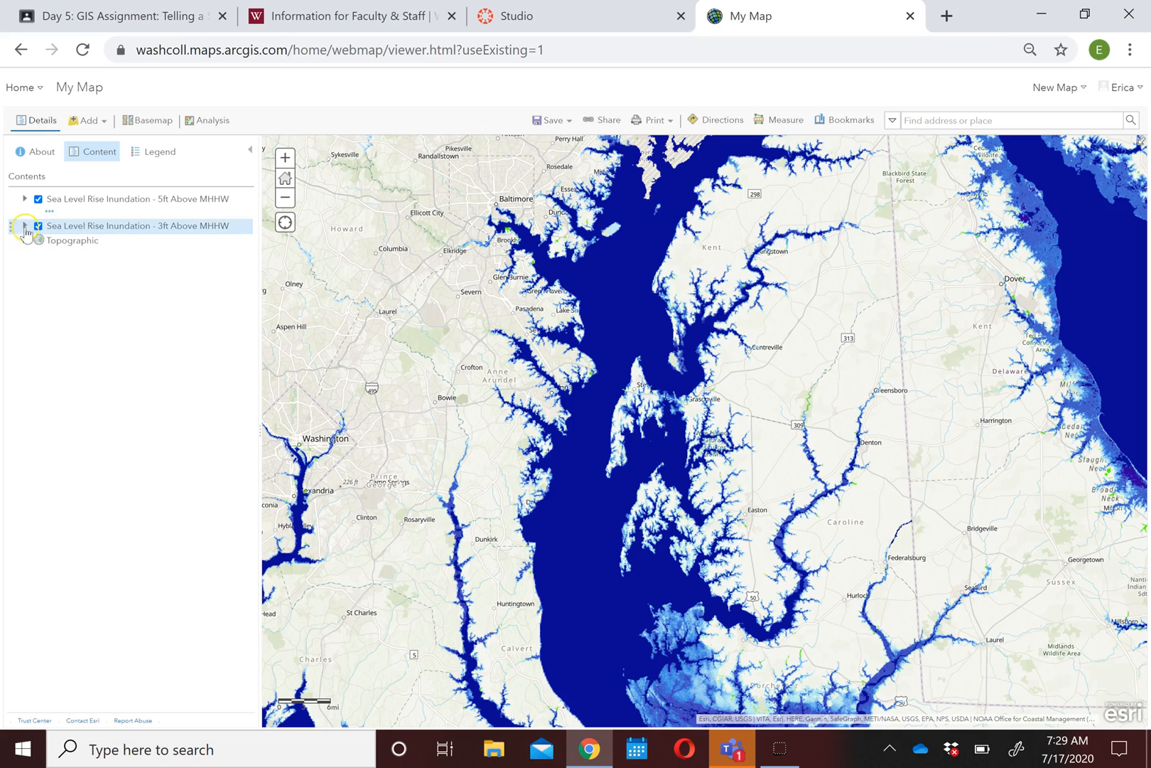
pyautogui.click(38, 226)
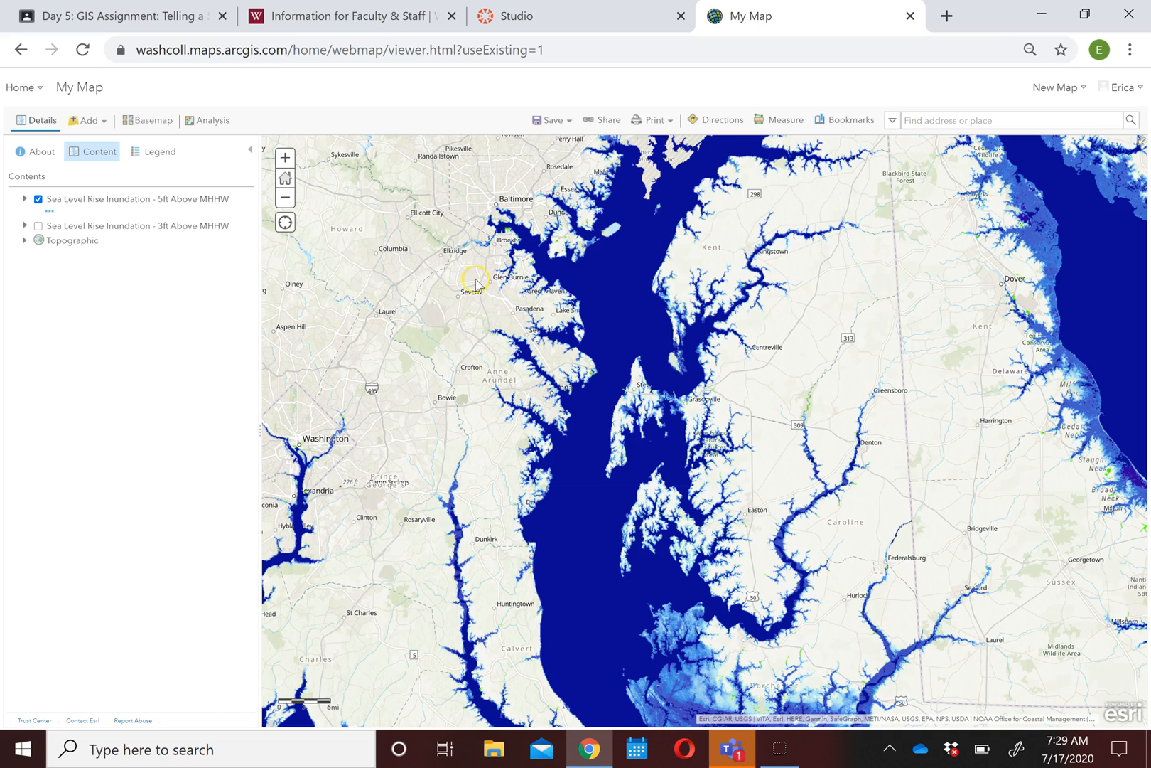
# Begin saving the map of the Chester and Grasonville area, titled with the author's surname followed by "Seal Level Rise".
pyautogui.click(285, 157)
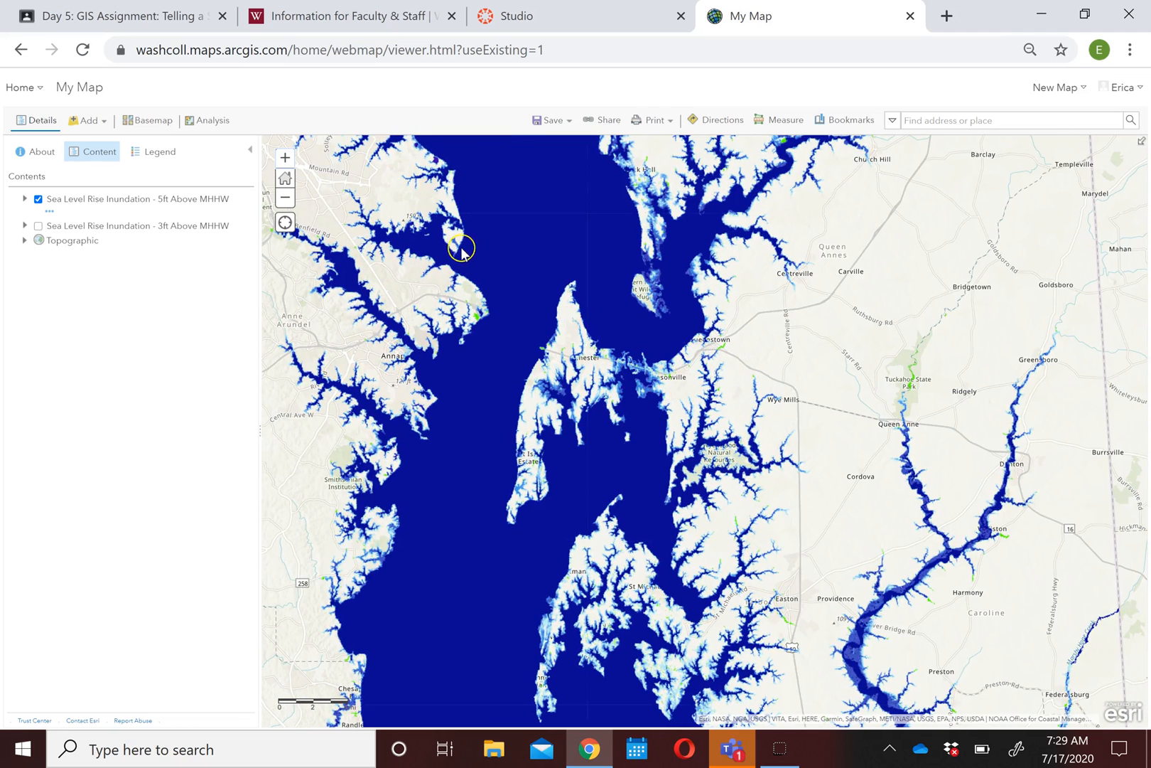
pyautogui.click(284, 158)
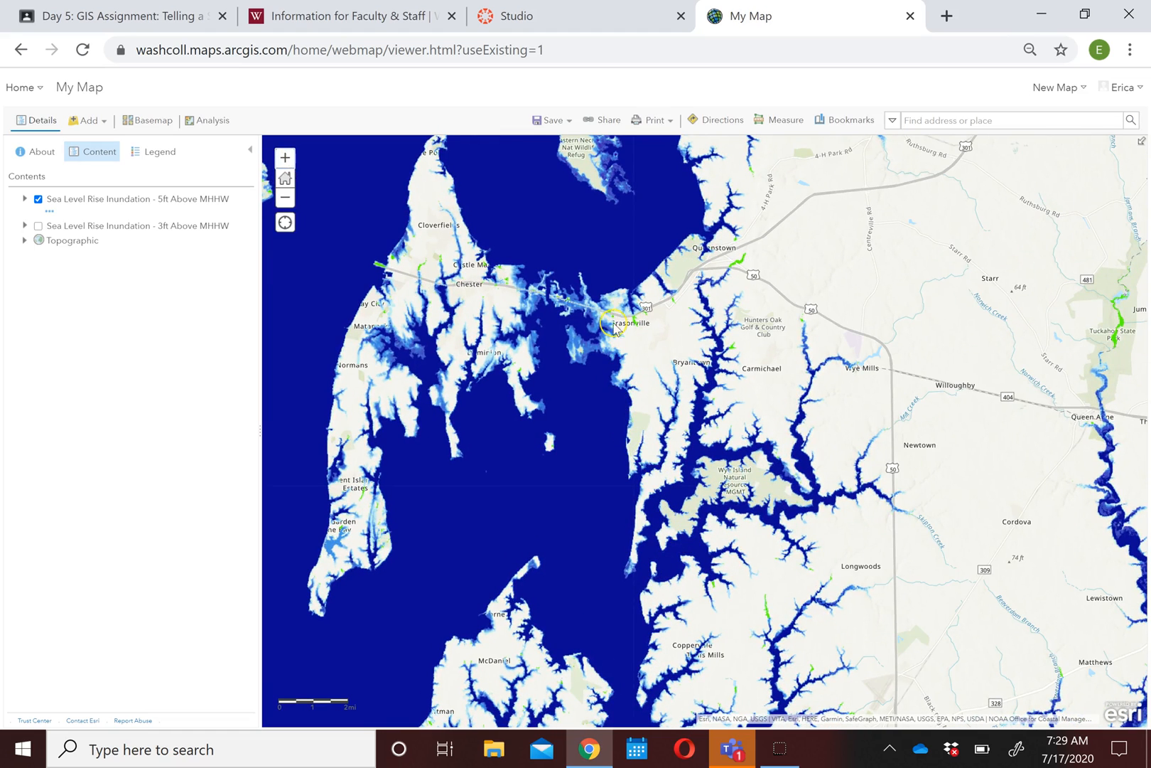
pyautogui.moveTo(513, 348); pyautogui.dragTo(585, 523)
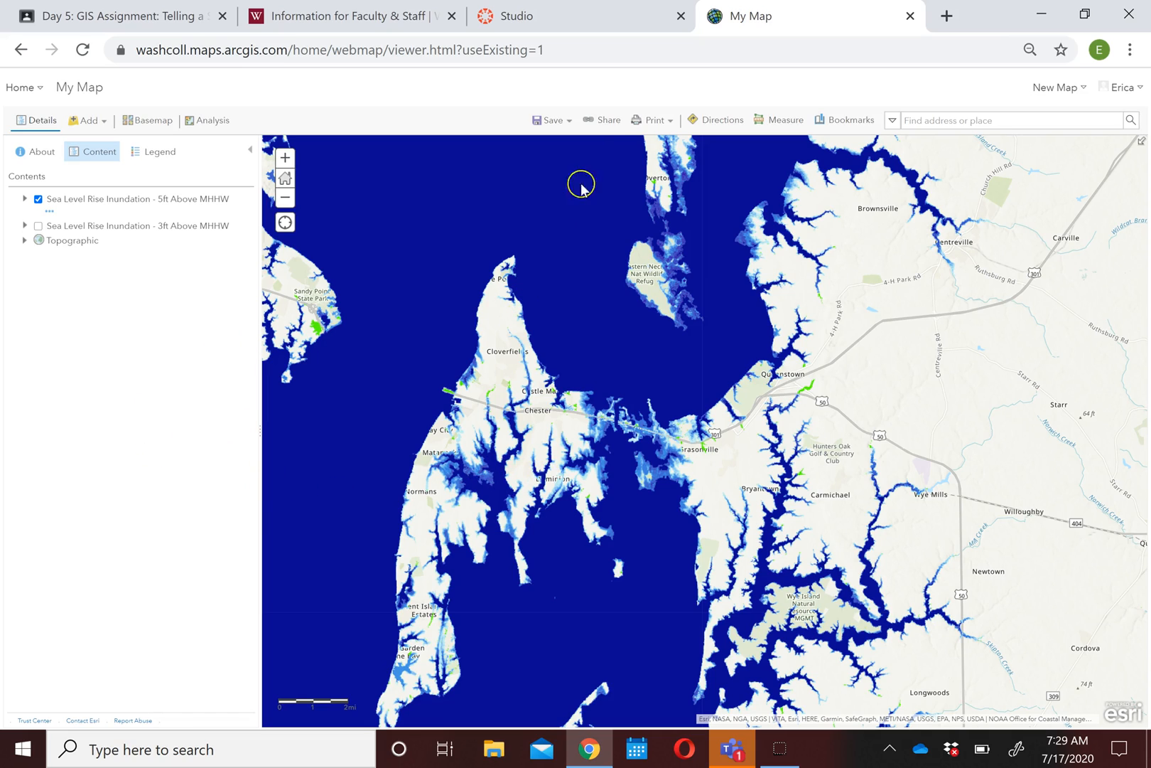
pyautogui.click(552, 119)
pyautogui.click(544, 143)
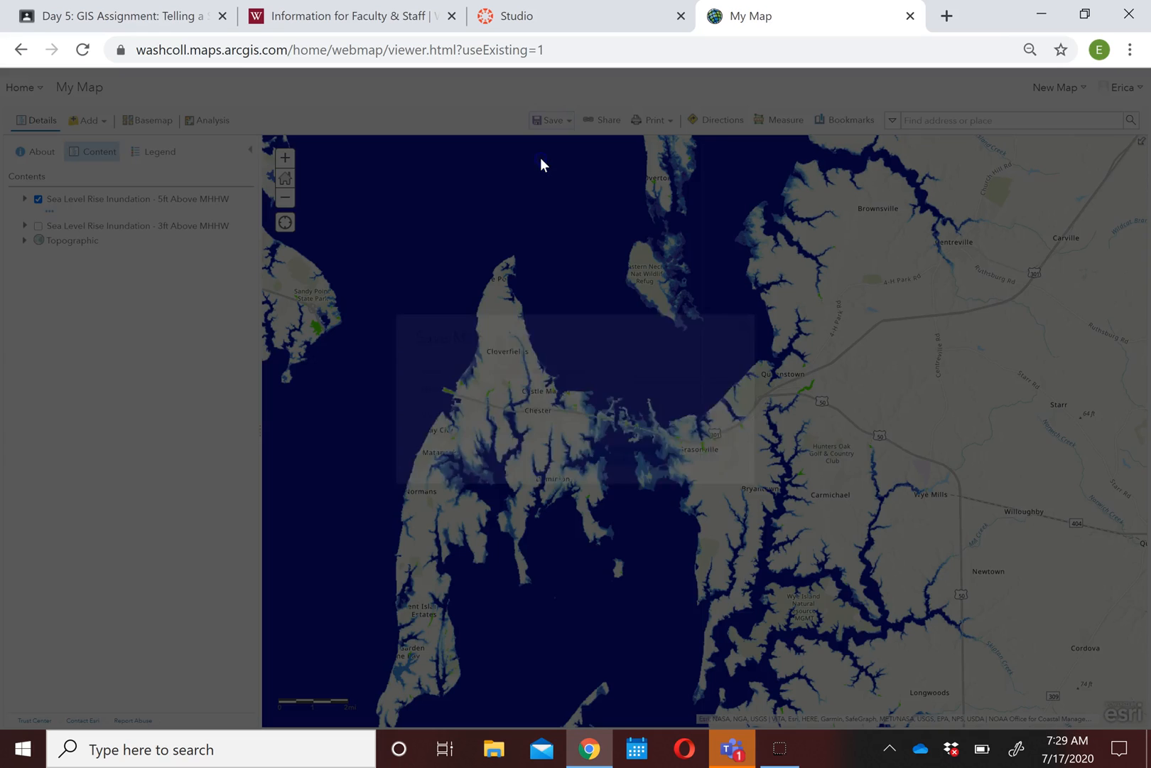
pyautogui.click(541, 368)
pyautogui.write('McMaster Seal Level Rise')
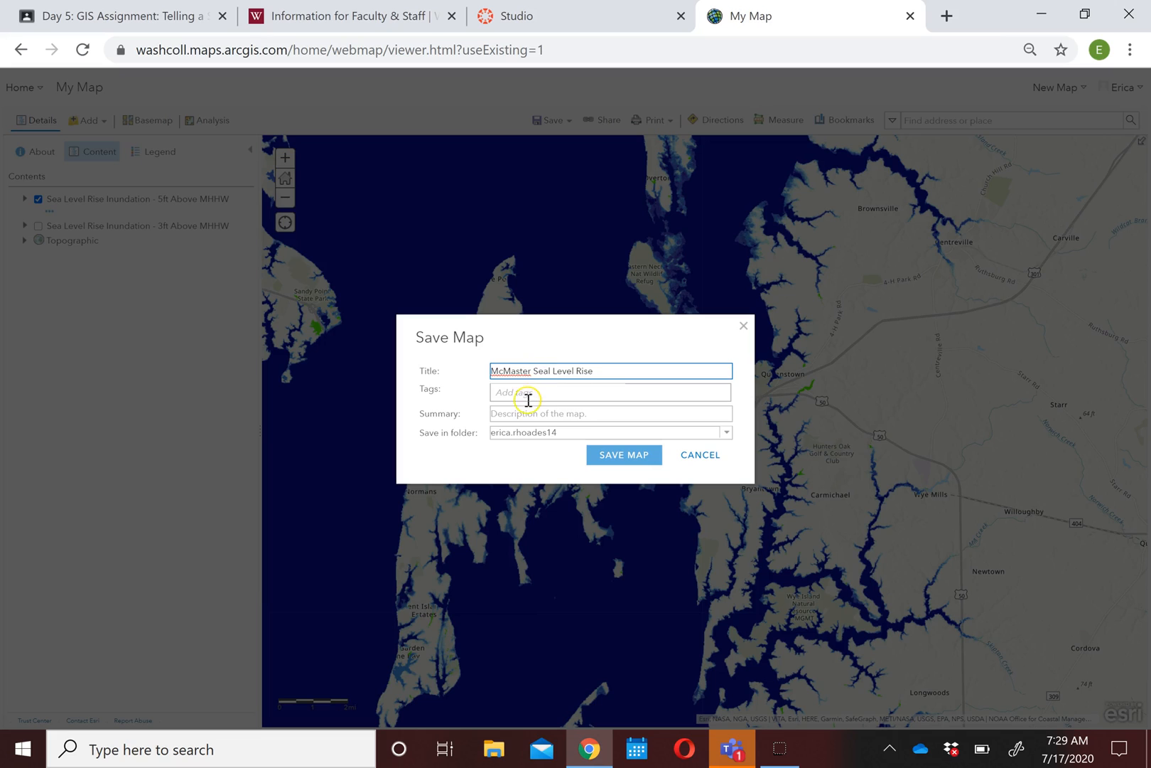
# Add the tag "sea level" and the summary "Map of sea level rise", and save the map.
pyautogui.click(528, 400)
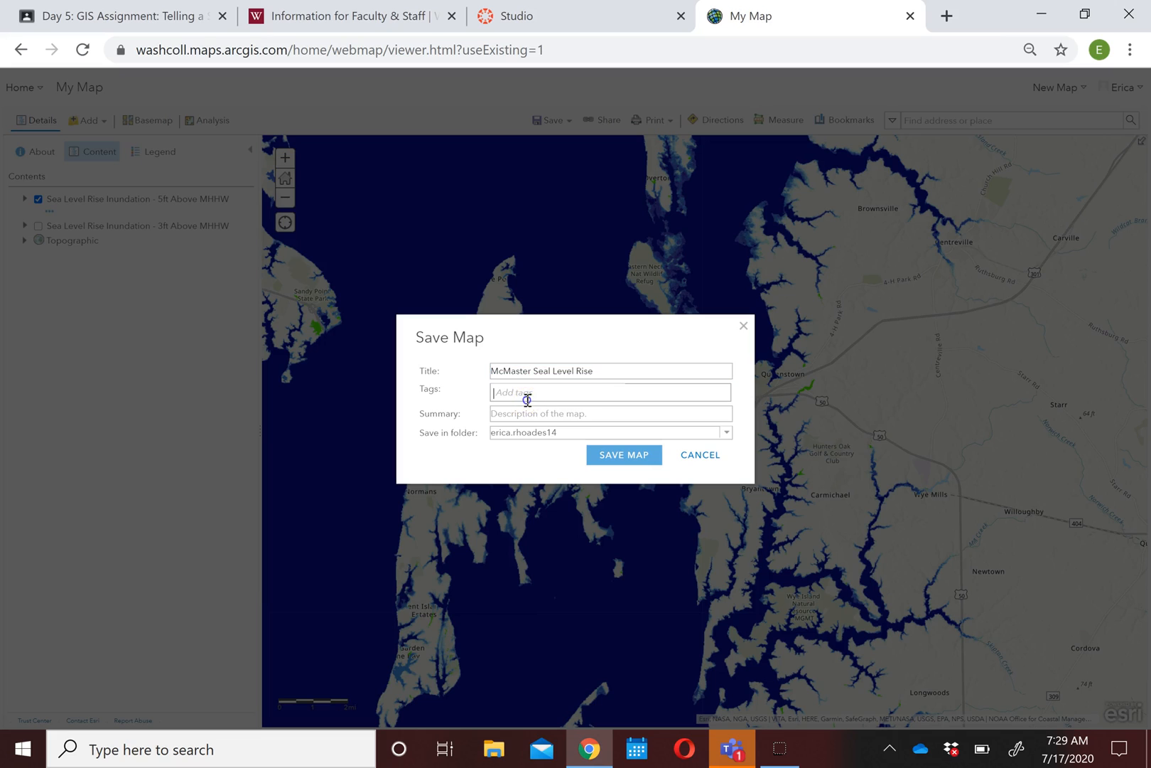
pyautogui.write('sea level')
pyautogui.press('Return')
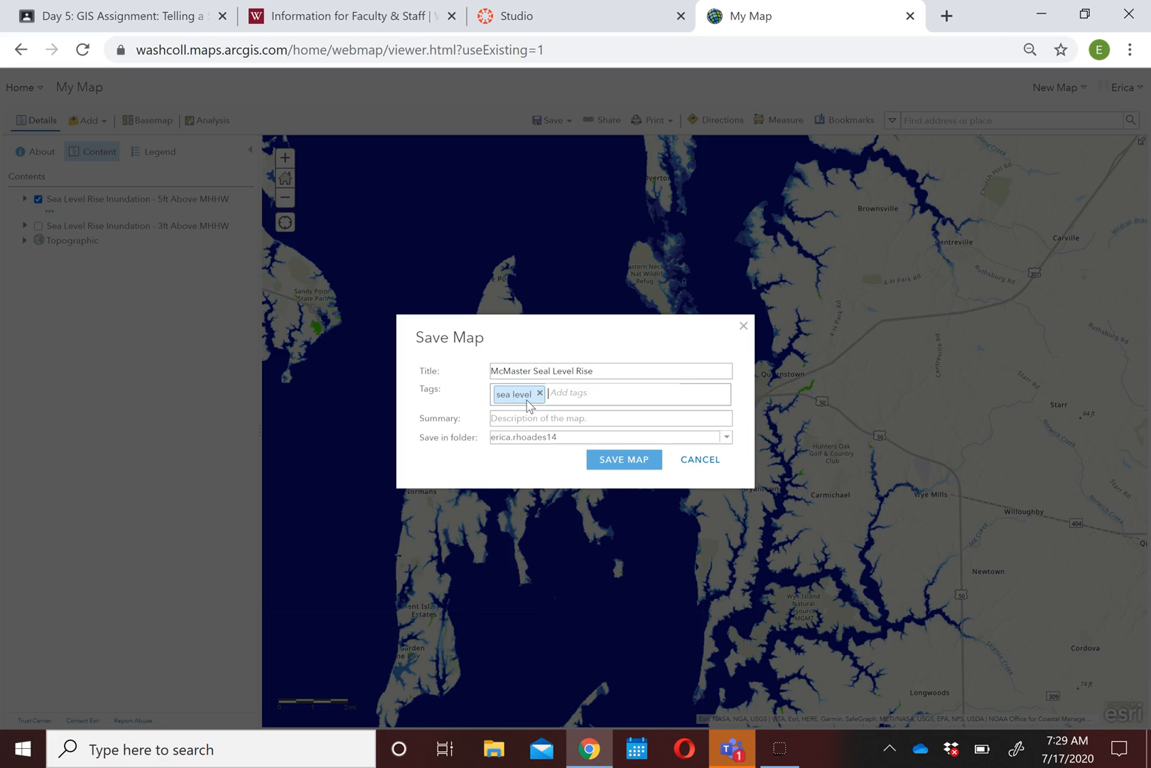
pyautogui.click(525, 418)
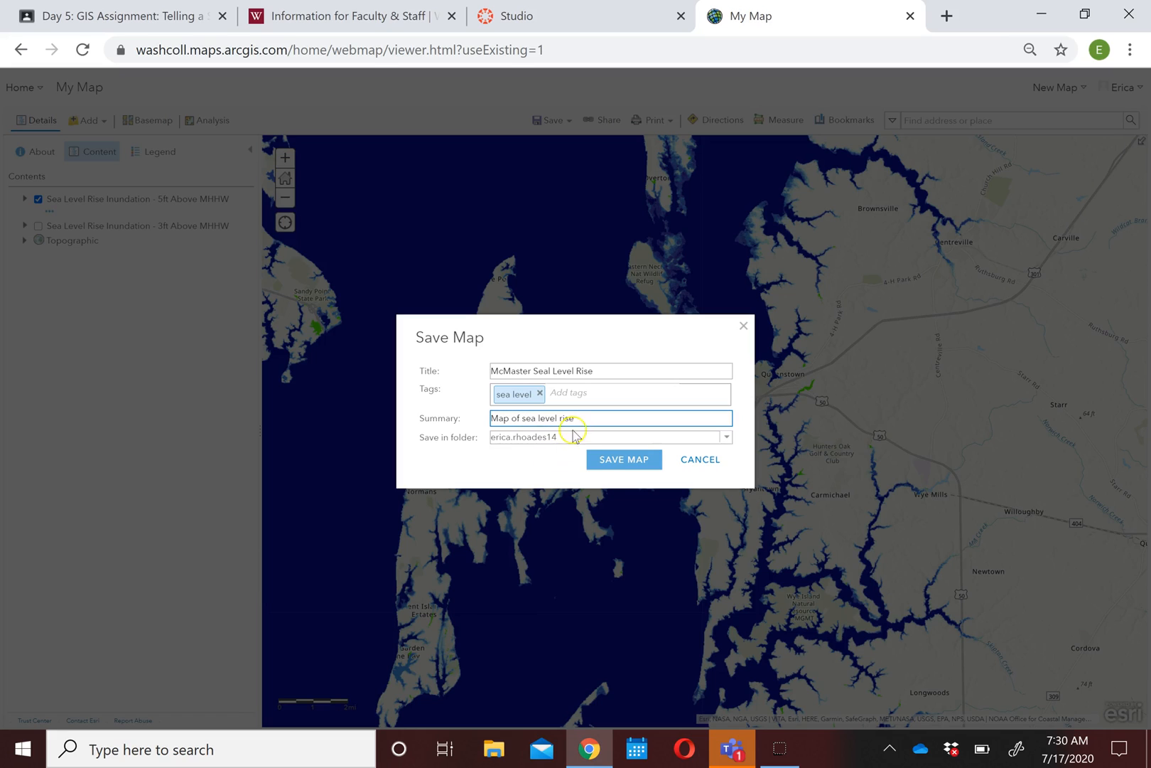
pyautogui.click(625, 460)
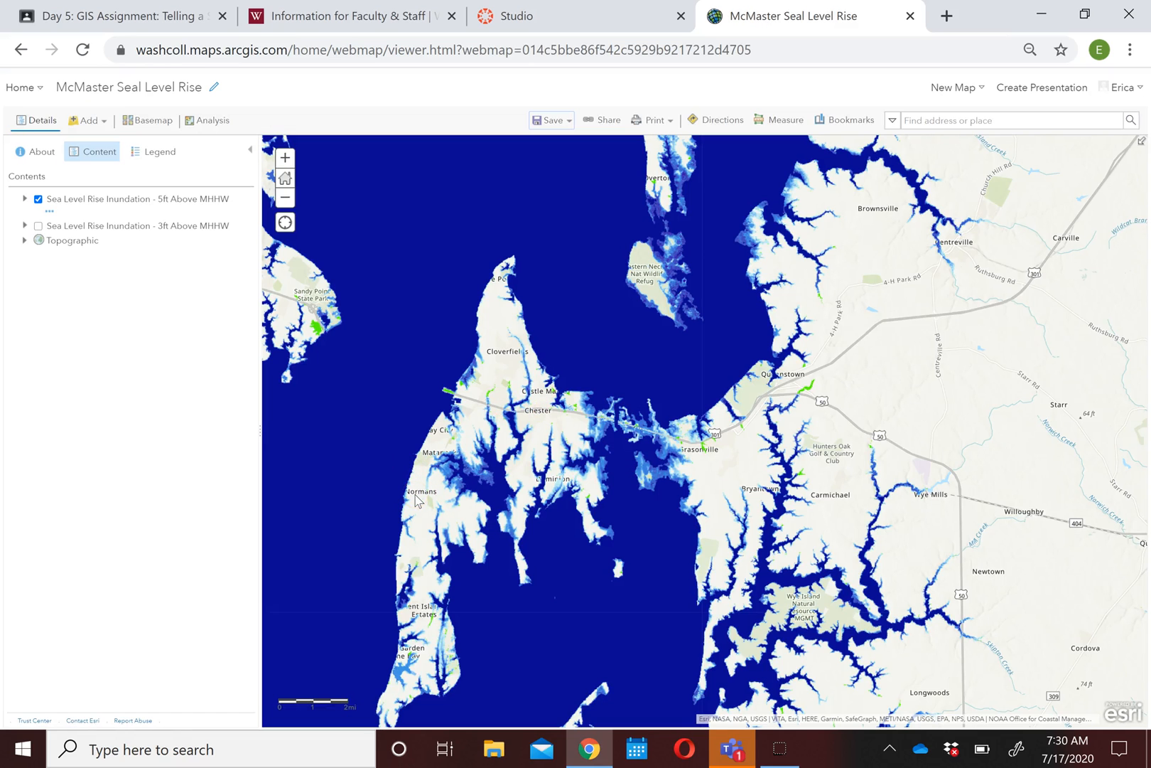
# Start a new web app from the map's sharing options and show the configurable apps for building a story map.
pyautogui.click(601, 121)
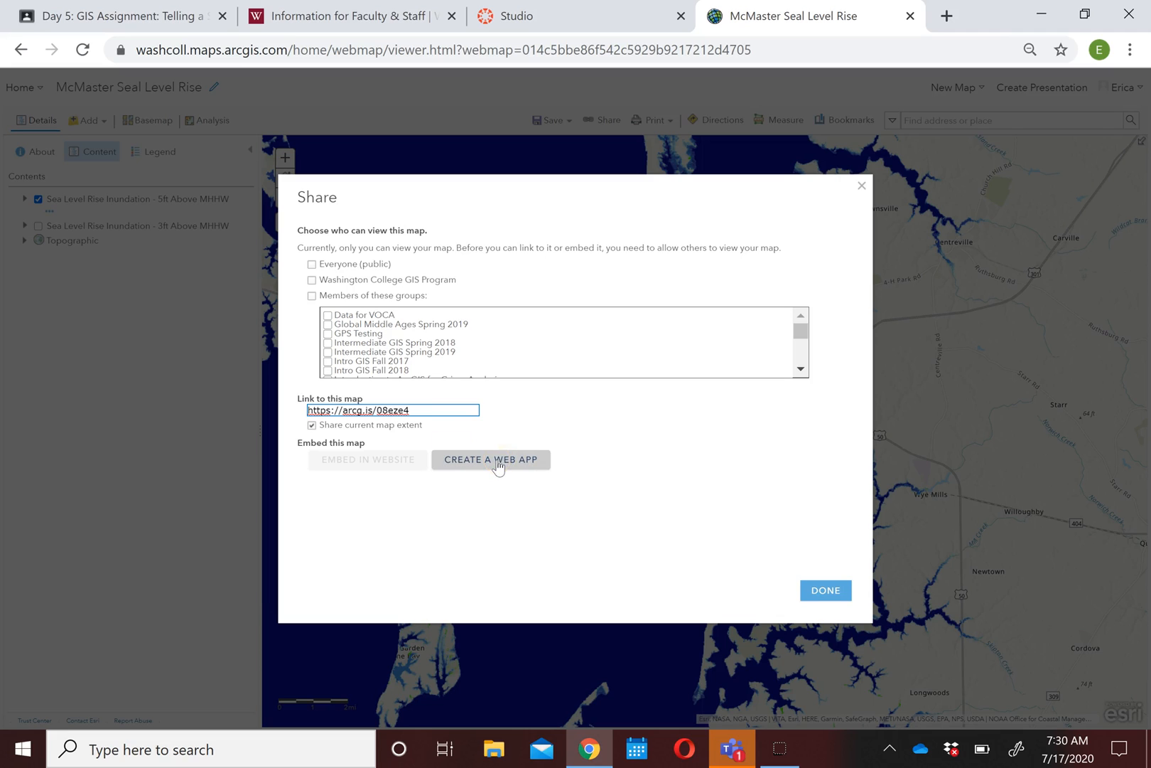
pyautogui.click(499, 463)
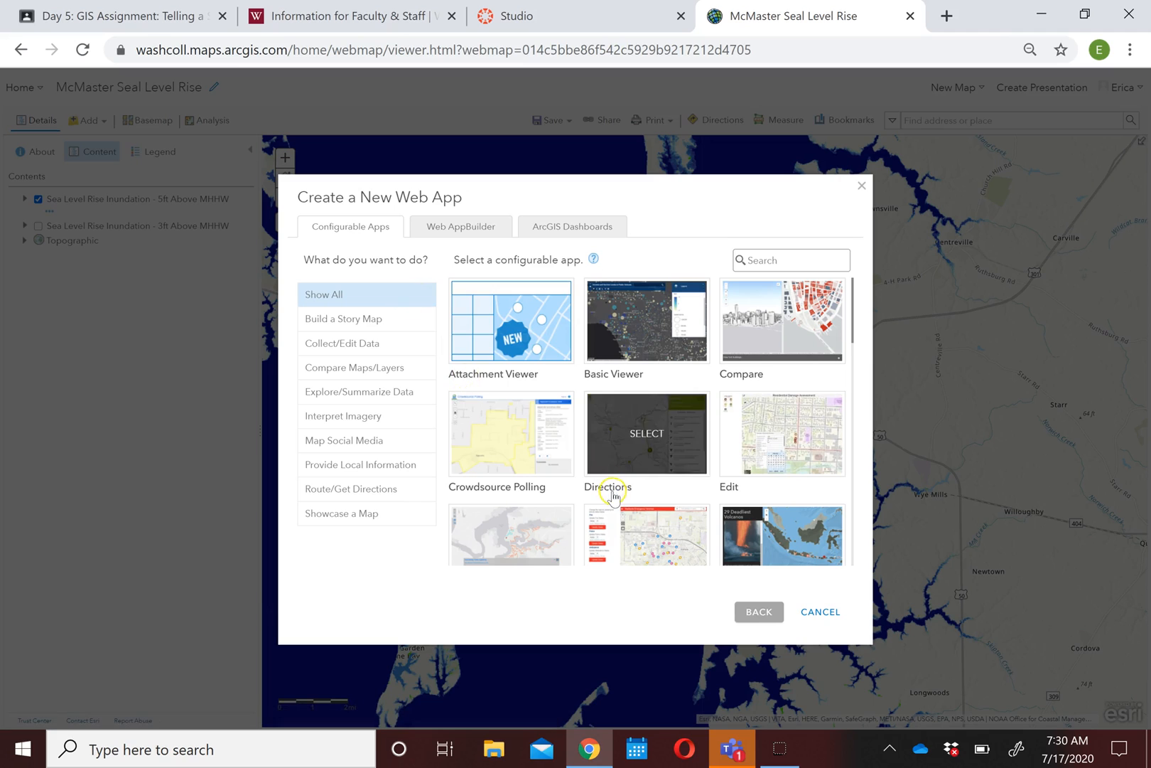
pyautogui.click(357, 325)
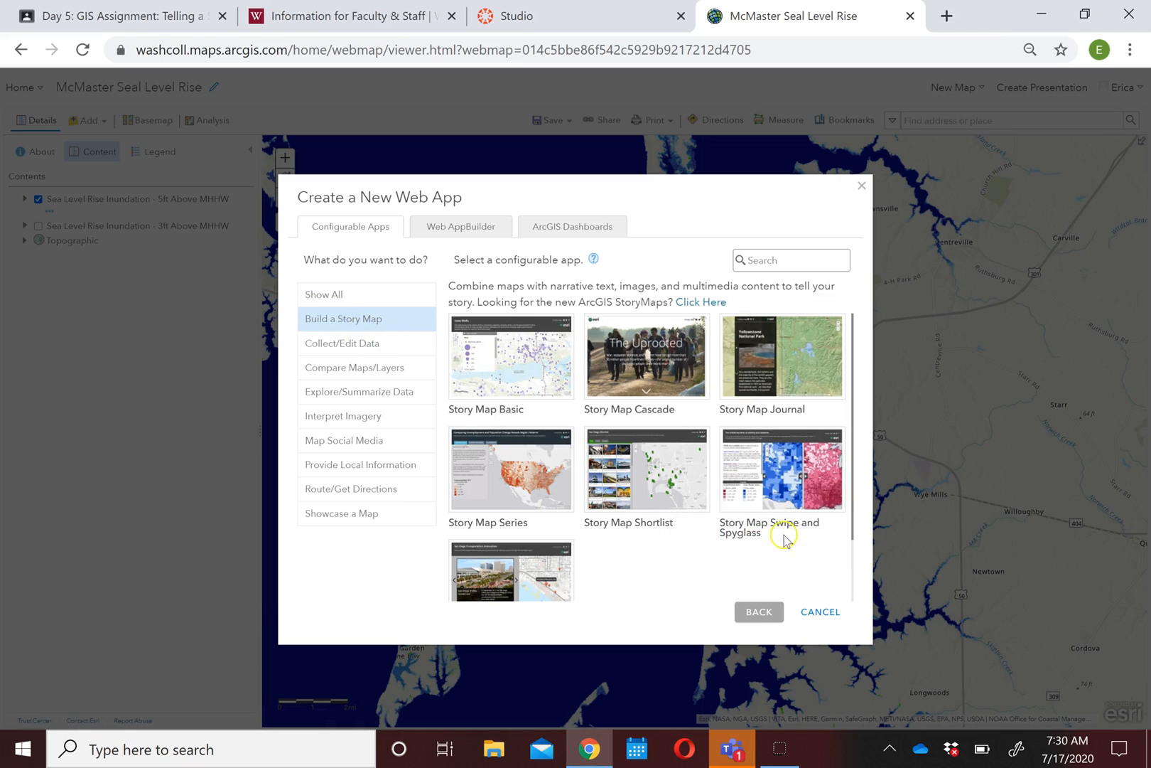
# Review the story map templates, choose Story Map Journal, and start creating the web app from it.
pyautogui.scroll(-2, 861, 509)
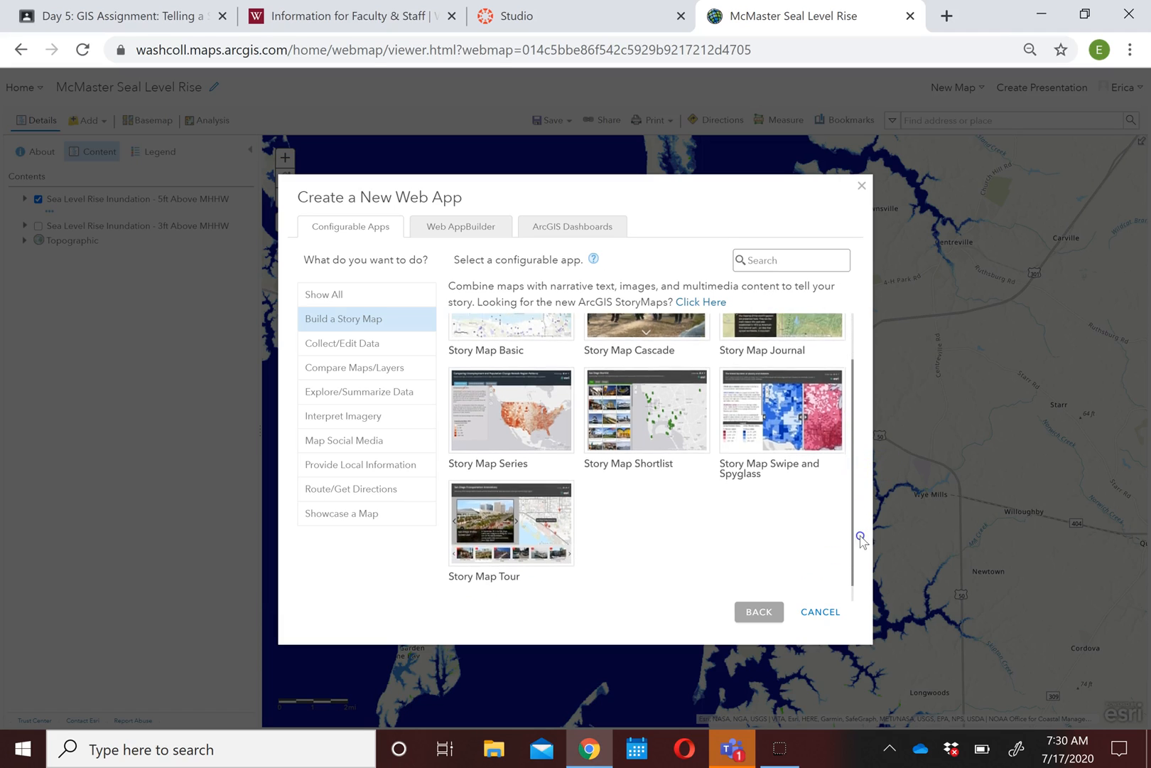
pyautogui.moveTo(861, 508); pyautogui.dragTo(858, 520)
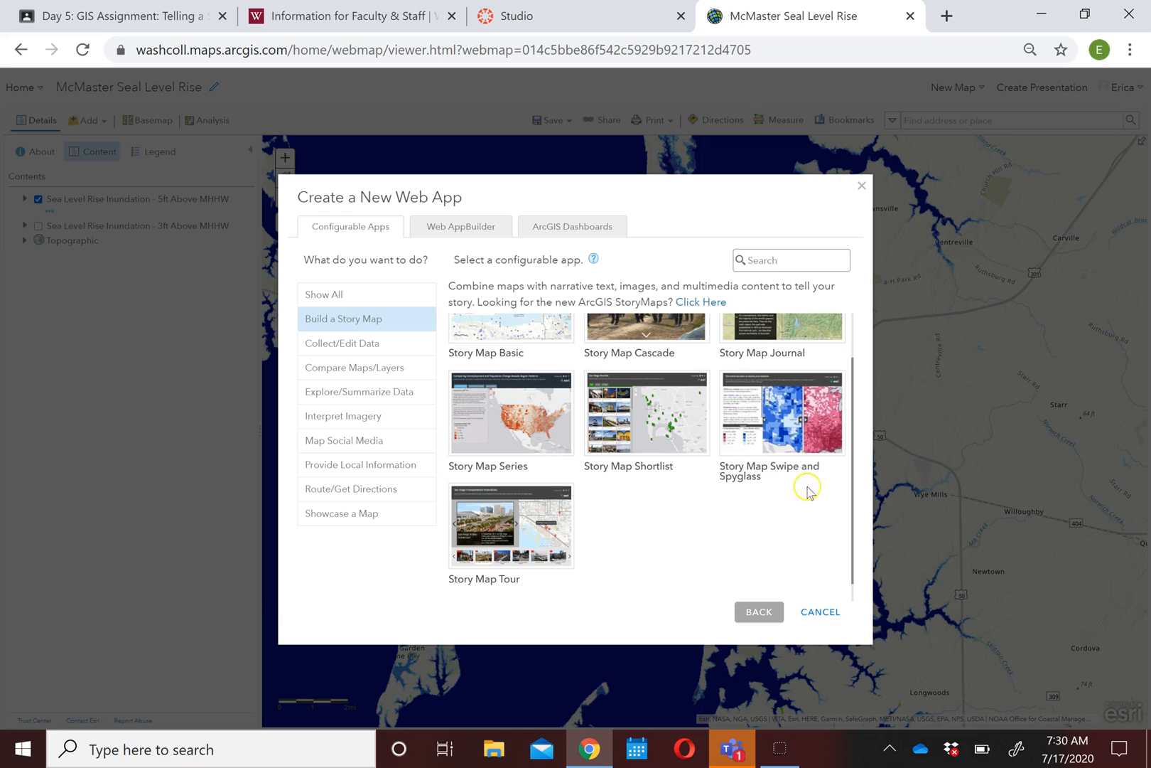
pyautogui.moveTo(853, 497); pyautogui.dragTo(851, 430)
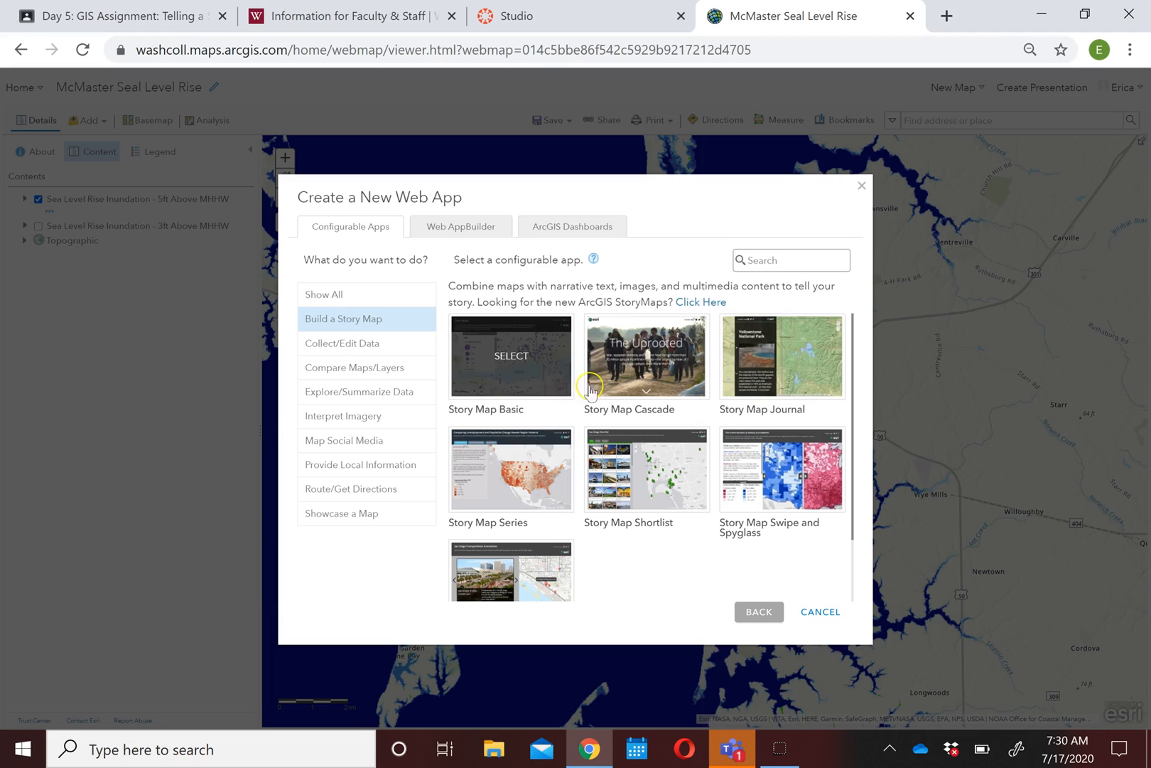
pyautogui.click(789, 366)
pyautogui.click(759, 437)
pyautogui.click(758, 502)
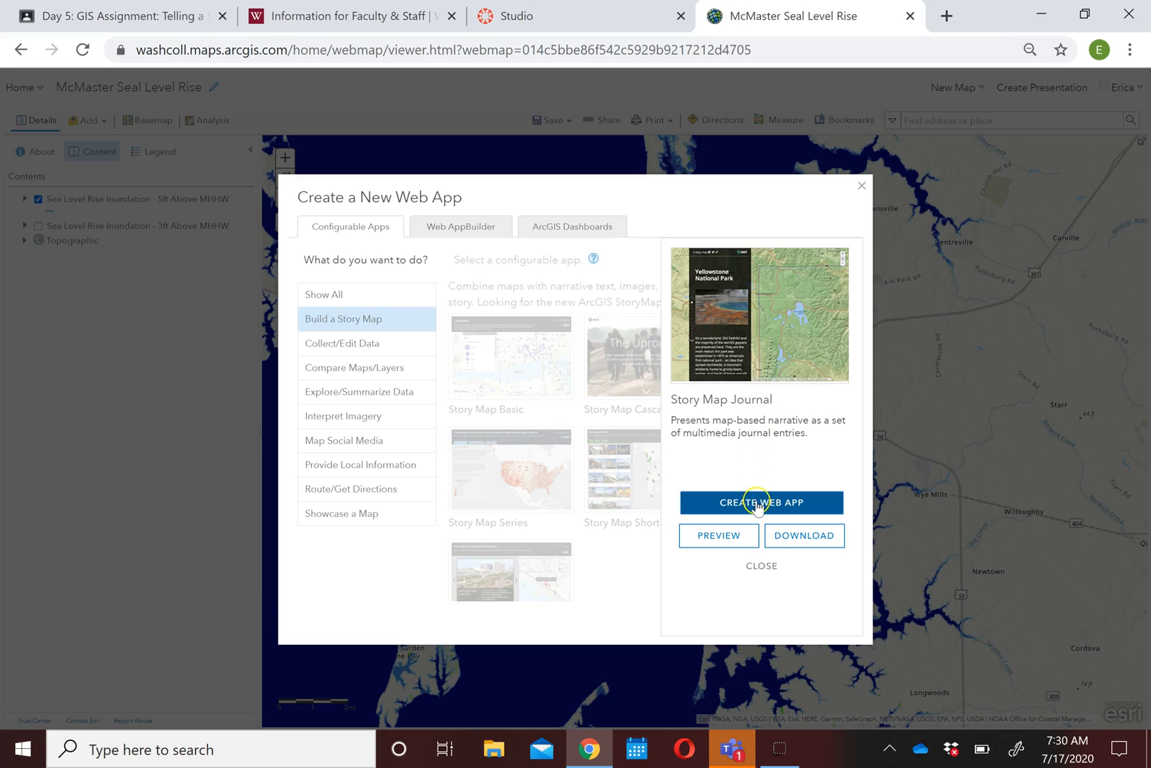